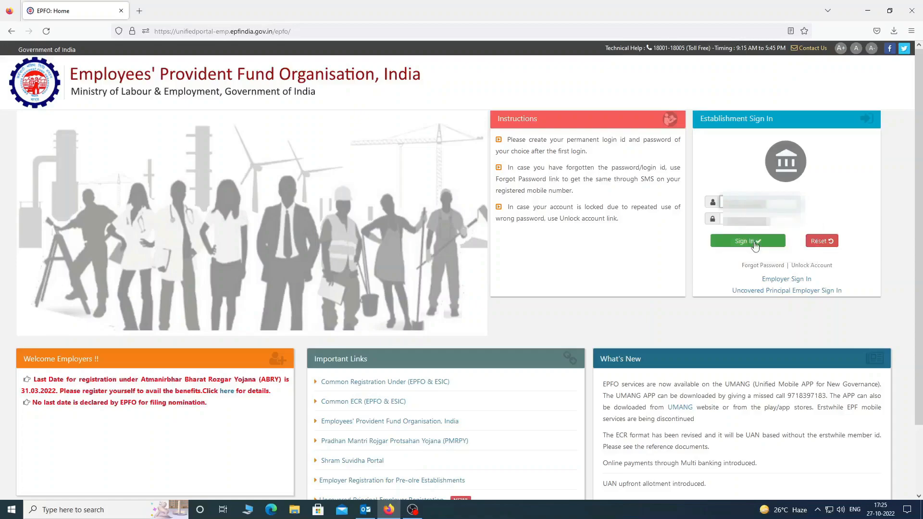
Sign in to the establishment account and choose Member > REGISTER-INDIVIDUAL
{"action": "left_click", "coordinate": [755, 246]}
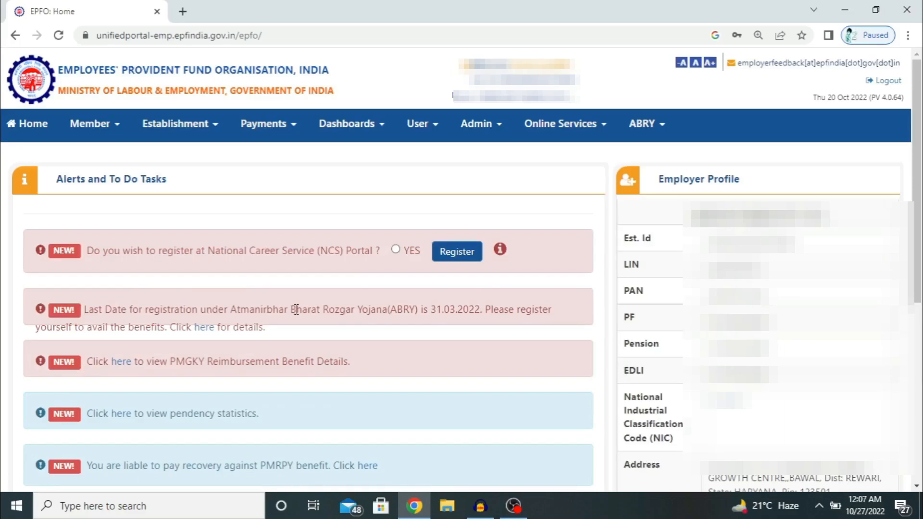
{"action": "left_click", "coordinate": [114, 137]}
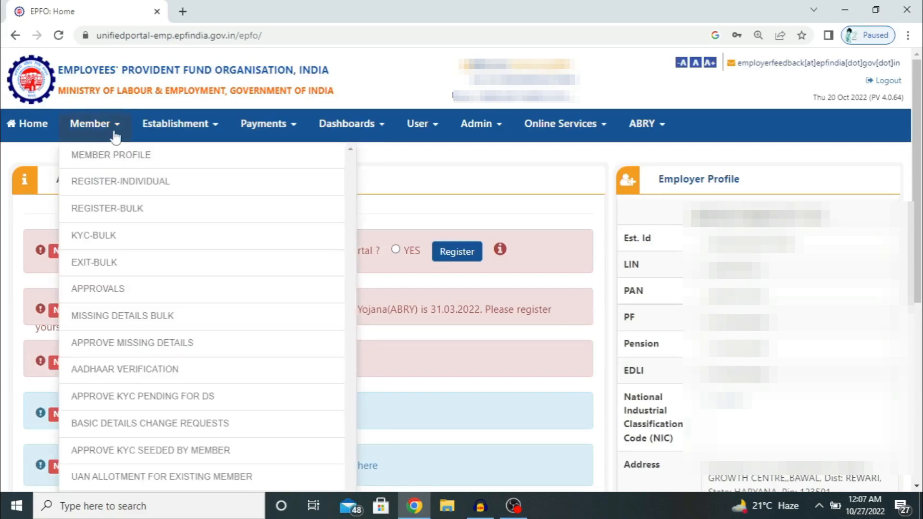
{"action": "left_click", "coordinate": [236, 191]}
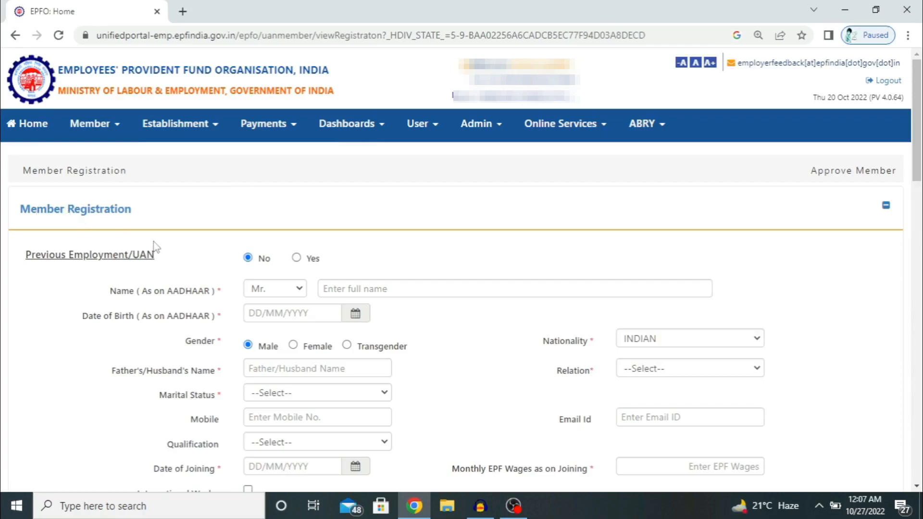
{"action": "scroll", "coordinate": [159, 245], "scroll_direction": "down", "scroll_amount": 1}
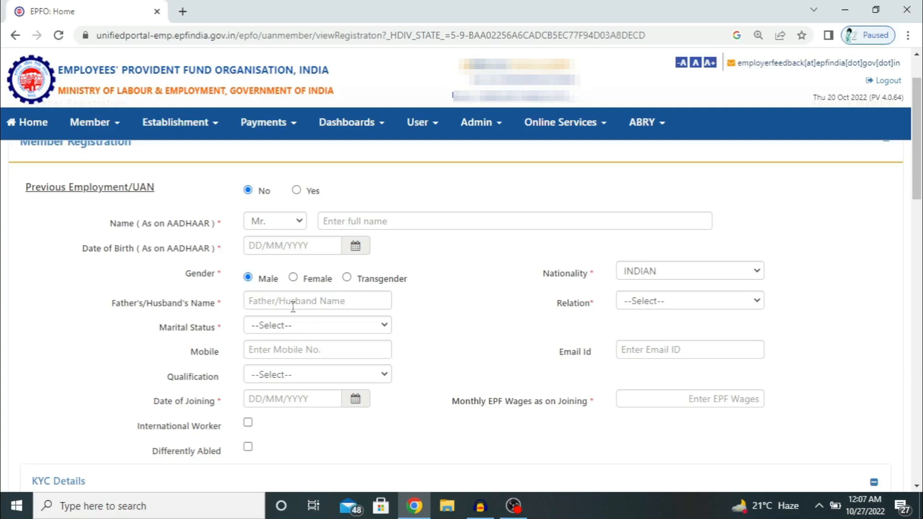
{"action": "left_click", "coordinate": [636, 304]}
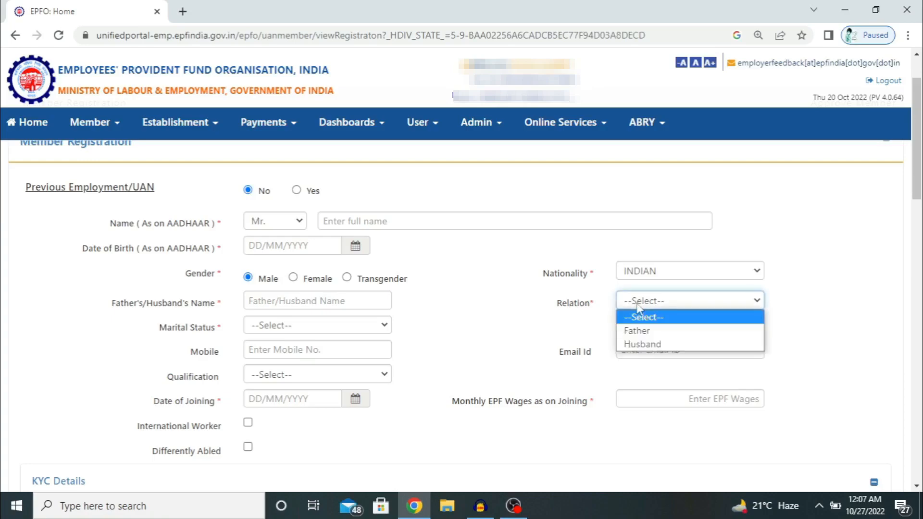
{"action": "left_click", "coordinate": [638, 305]}
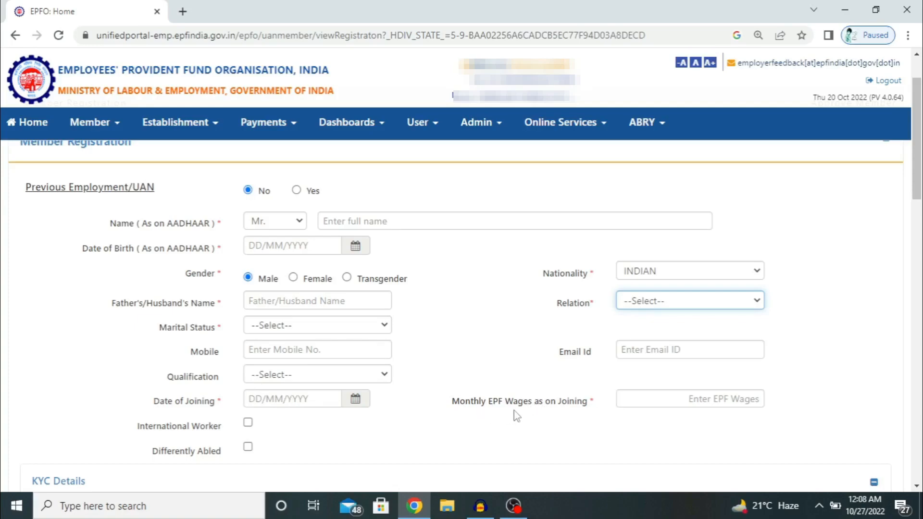
{"action": "scroll", "coordinate": [548, 414], "scroll_direction": "down", "scroll_amount": 1}
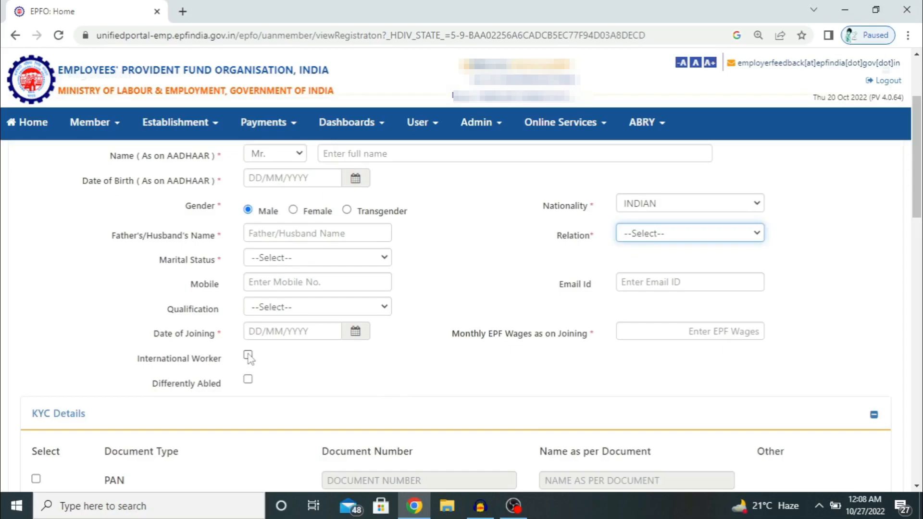
{"action": "left_click", "coordinate": [248, 357]}
{"action": "left_click", "coordinate": [248, 378]}
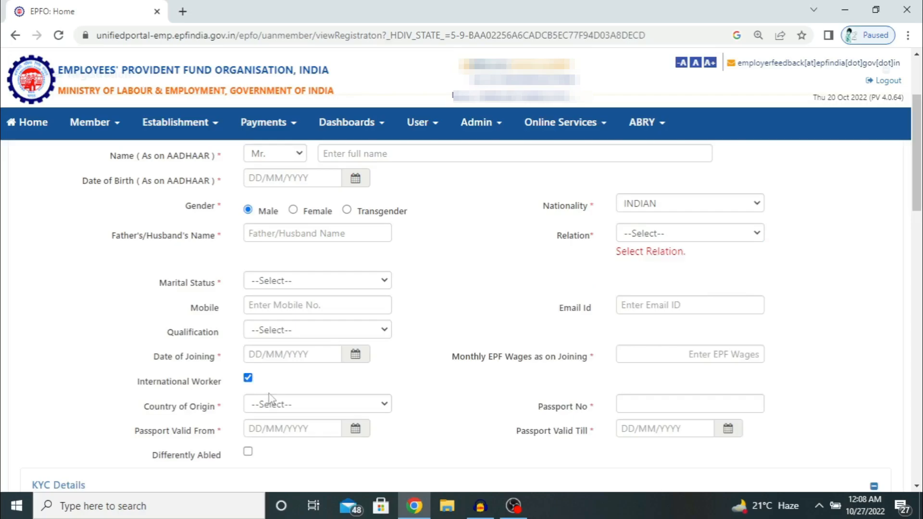
{"action": "scroll", "coordinate": [270, 398], "scroll_direction": "down", "scroll_amount": 1}
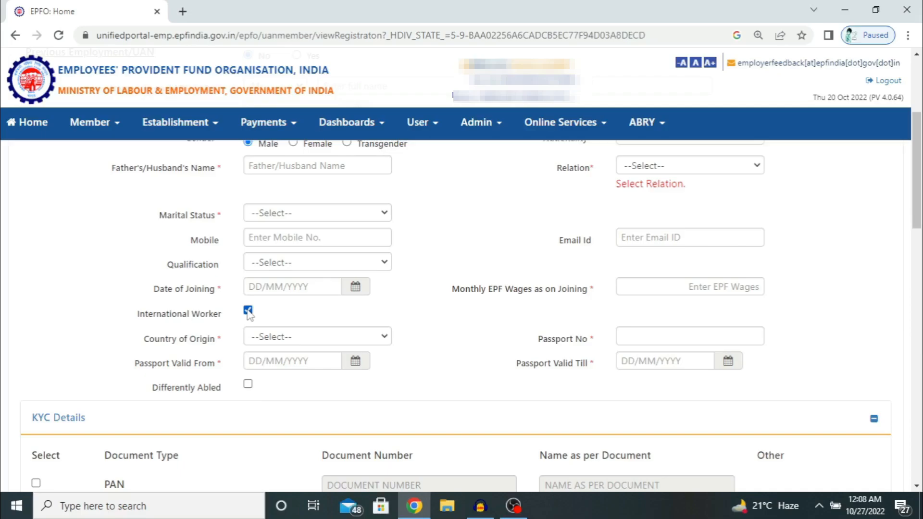
{"action": "left_click", "coordinate": [248, 311]}
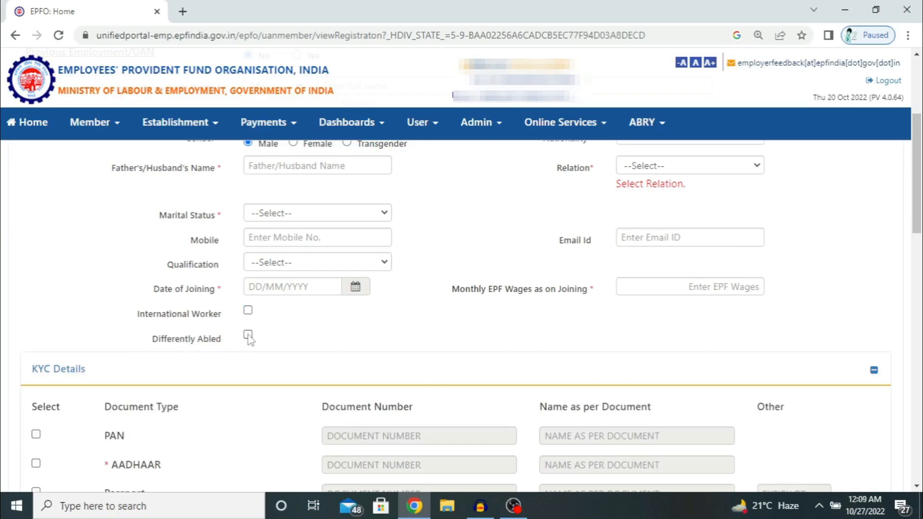
{"action": "left_click", "coordinate": [248, 334]}
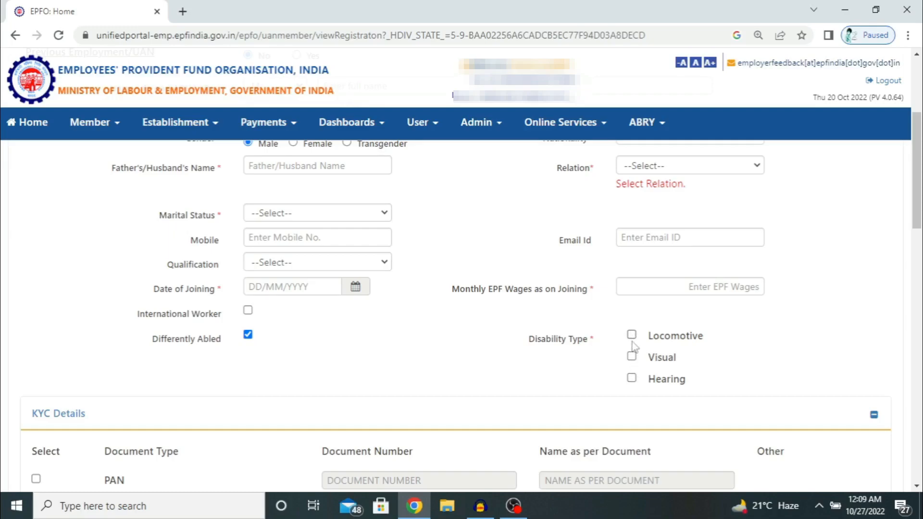
{"action": "left_click", "coordinate": [248, 335]}
{"action": "scroll", "coordinate": [248, 336], "scroll_direction": "down", "scroll_amount": 1}
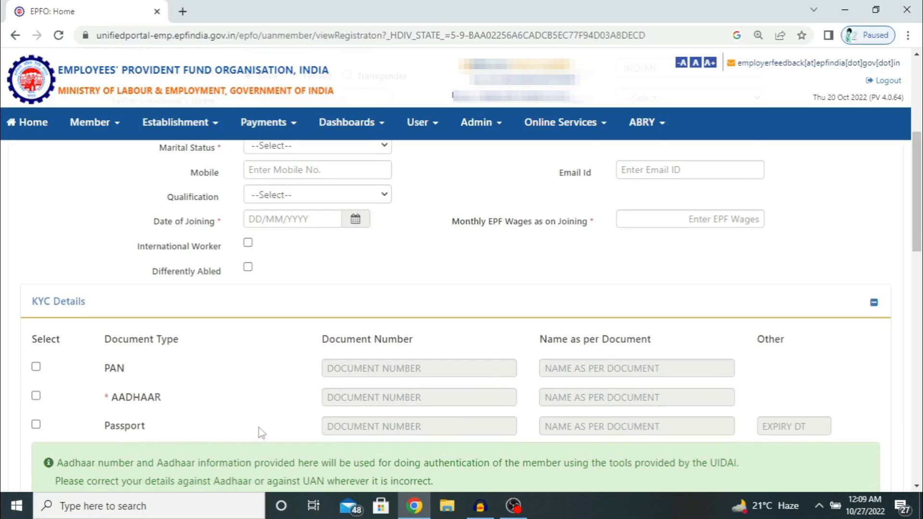
{"action": "scroll", "coordinate": [259, 432], "scroll_direction": "up", "scroll_amount": 4}
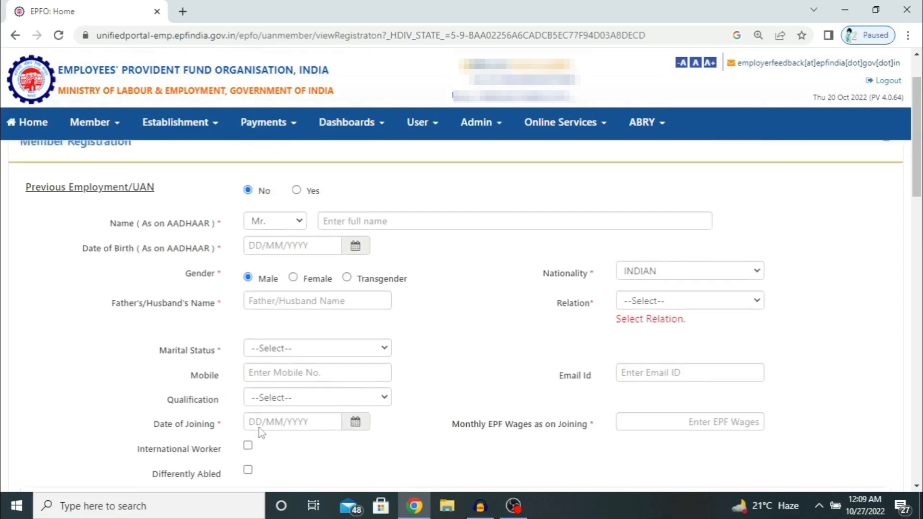
{"action": "left_click", "coordinate": [332, 223]}
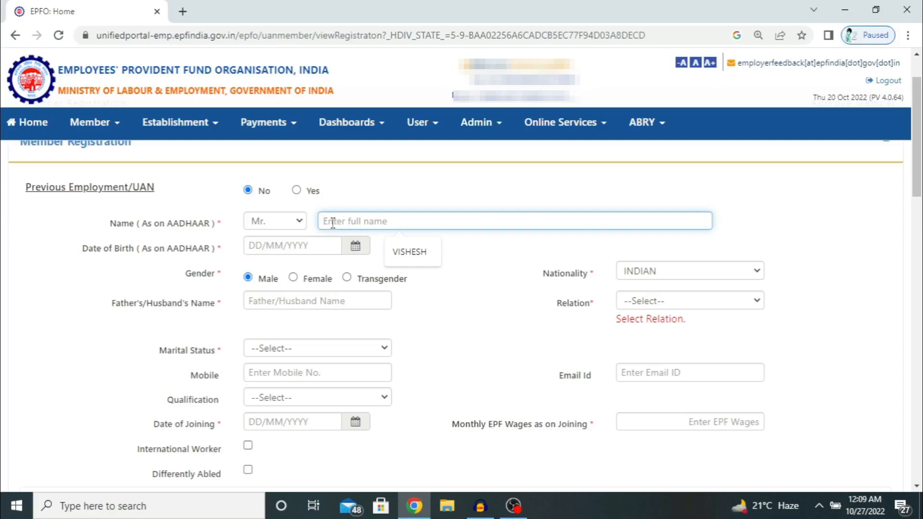
{"action": "type", "text": "TINKU"}
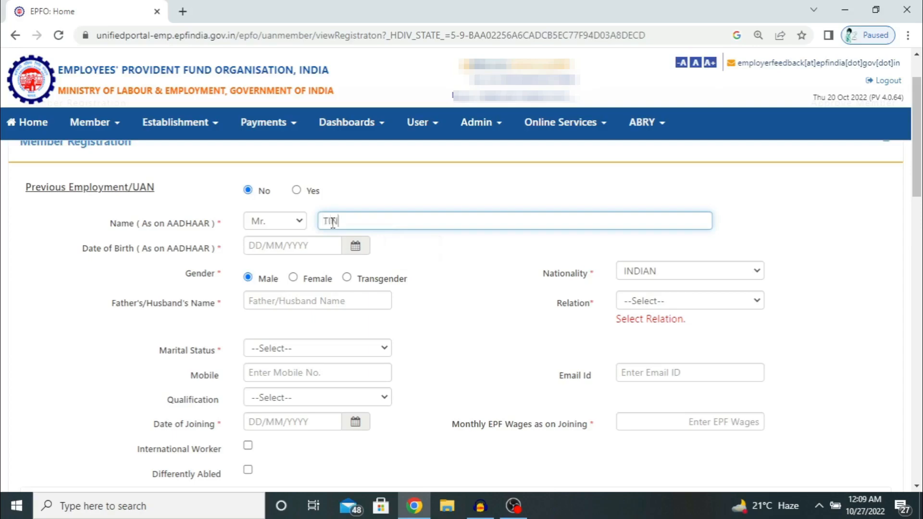
{"action": "key", "text": "Tab"}
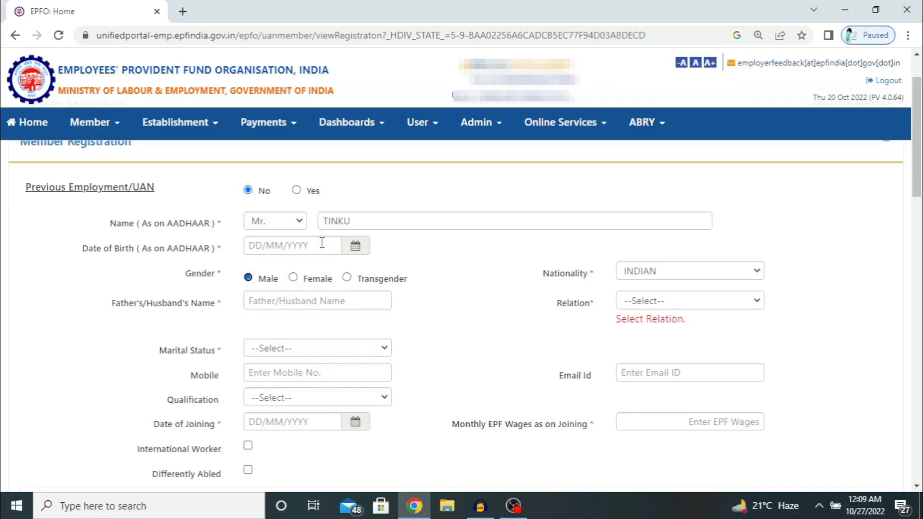
{"action": "left_click", "coordinate": [322, 242]}
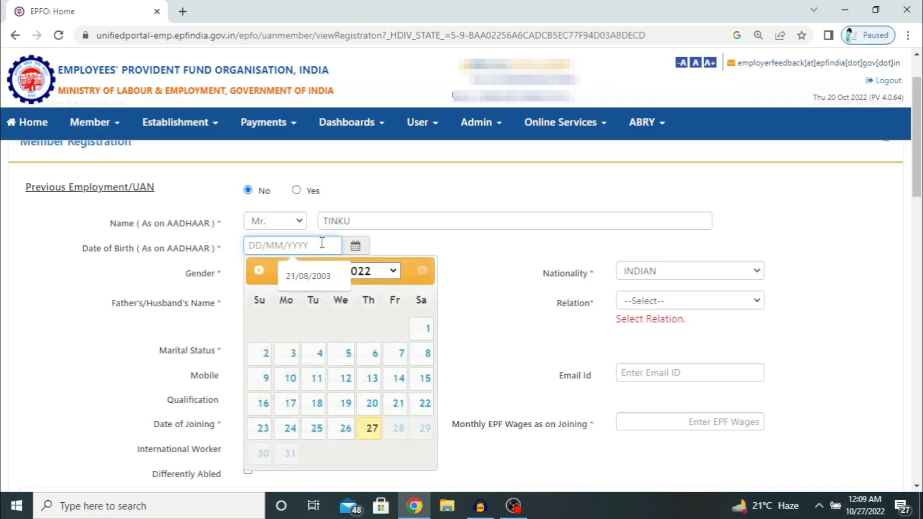
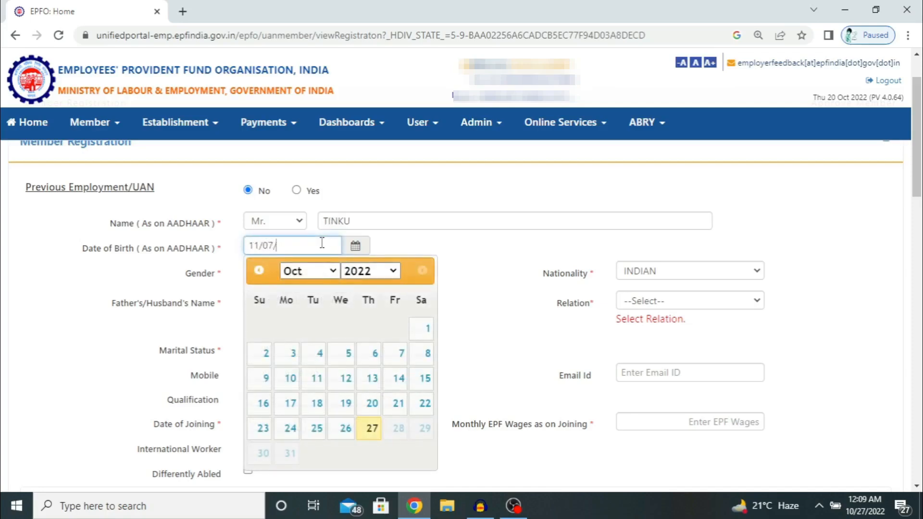
{"action": "key", "text": "Tab"}
{"action": "key", "text": "Tab"}
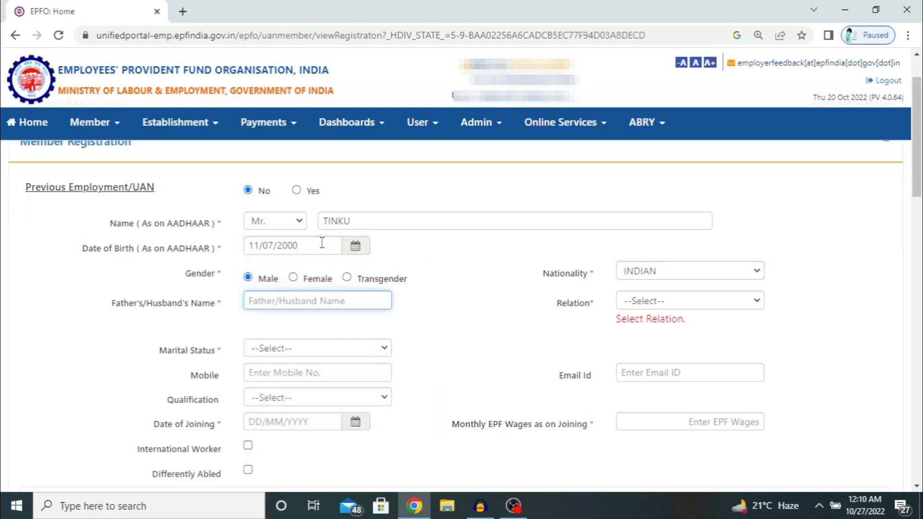
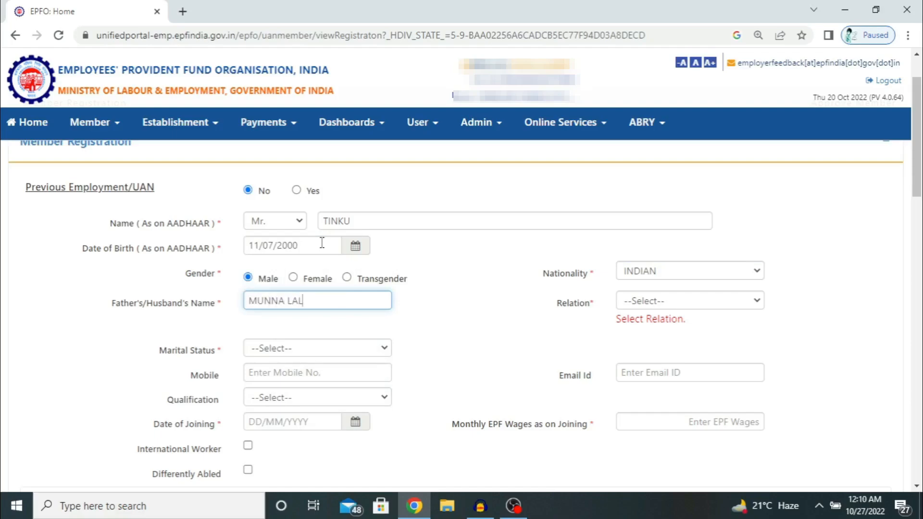
{"action": "key", "text": "Tab"}
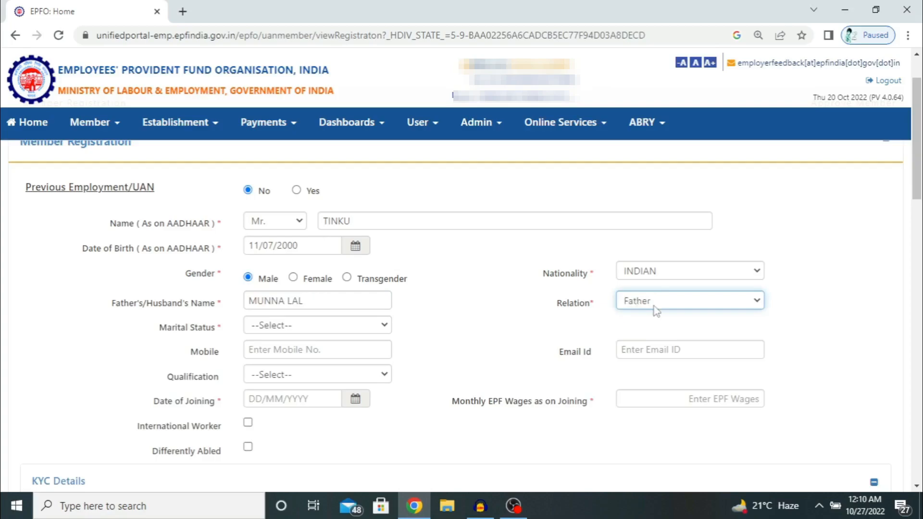
{"action": "left_click", "coordinate": [656, 311]}
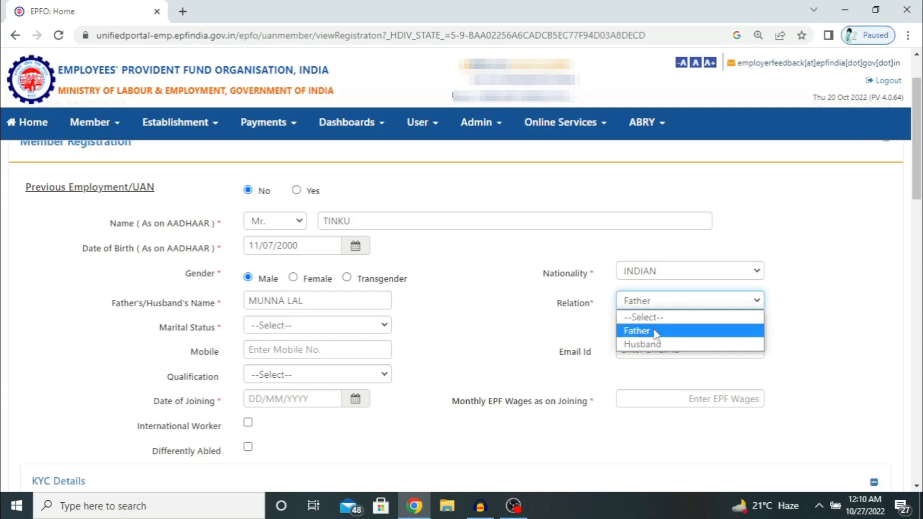
{"action": "left_click", "coordinate": [656, 332]}
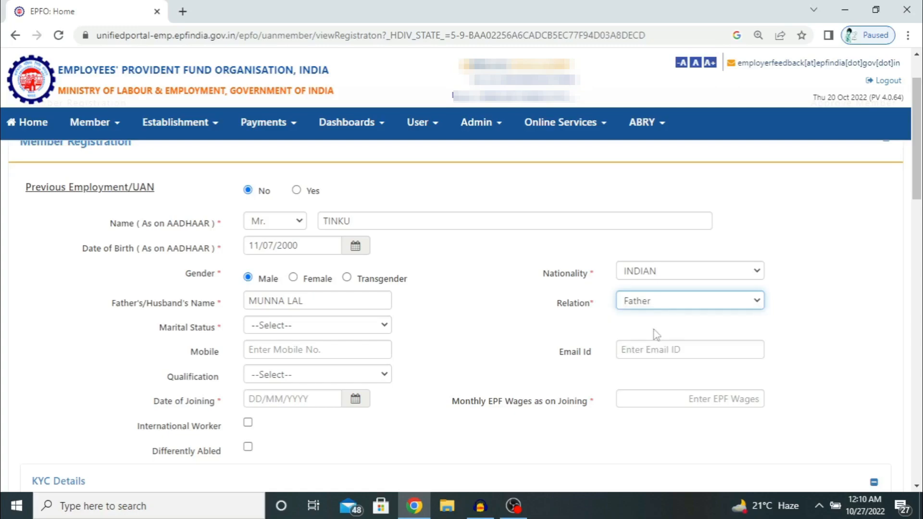
Set marital status to UN-MARRIED and qualification to MATRIC, skipping the optional contact details
{"action": "left_click", "coordinate": [385, 328]}
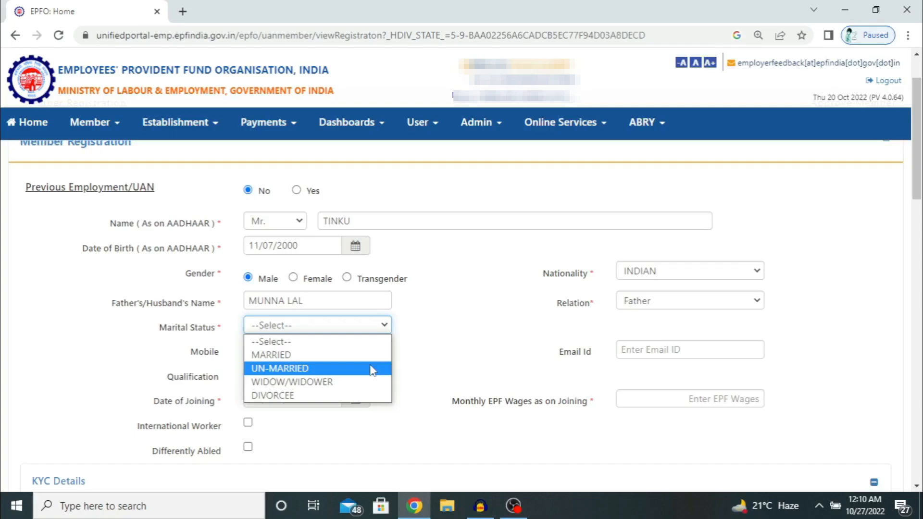
{"action": "left_click", "coordinate": [373, 370]}
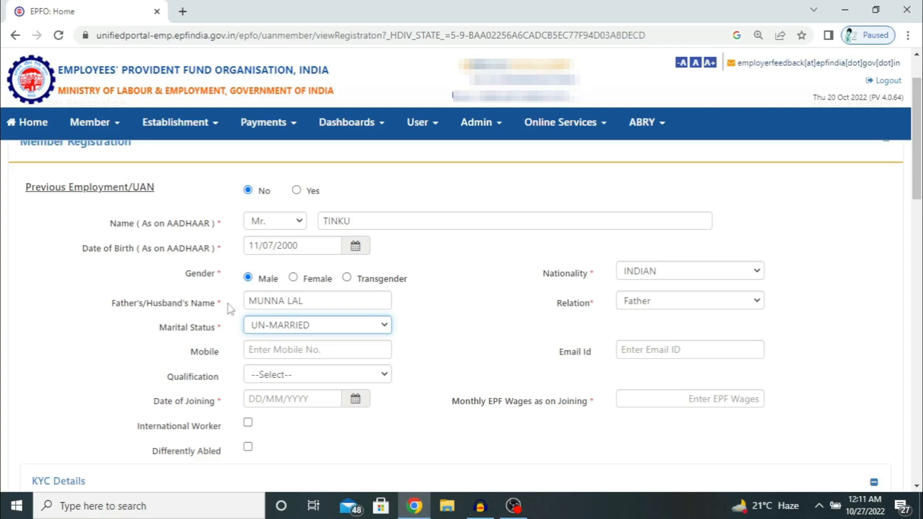
{"action": "left_click", "coordinate": [267, 350]}
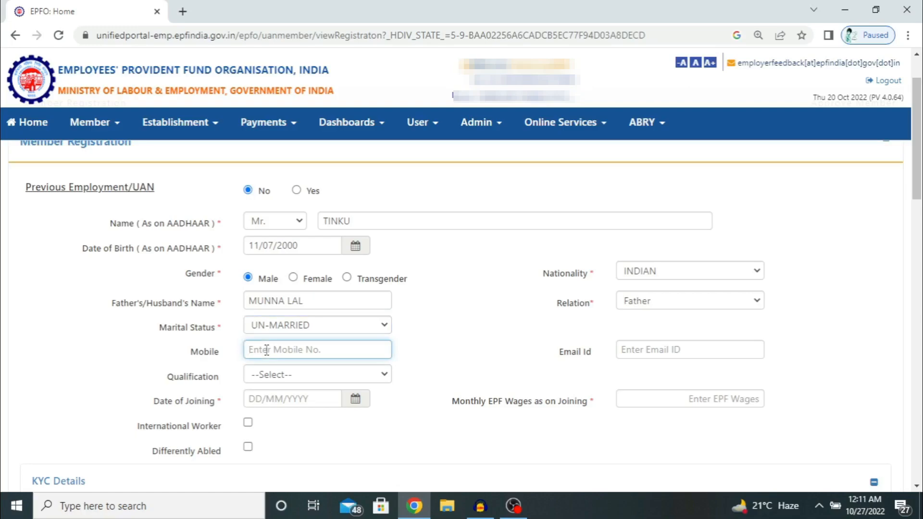
{"action": "key", "text": "Tab"}
{"action": "key", "text": "Tab"}
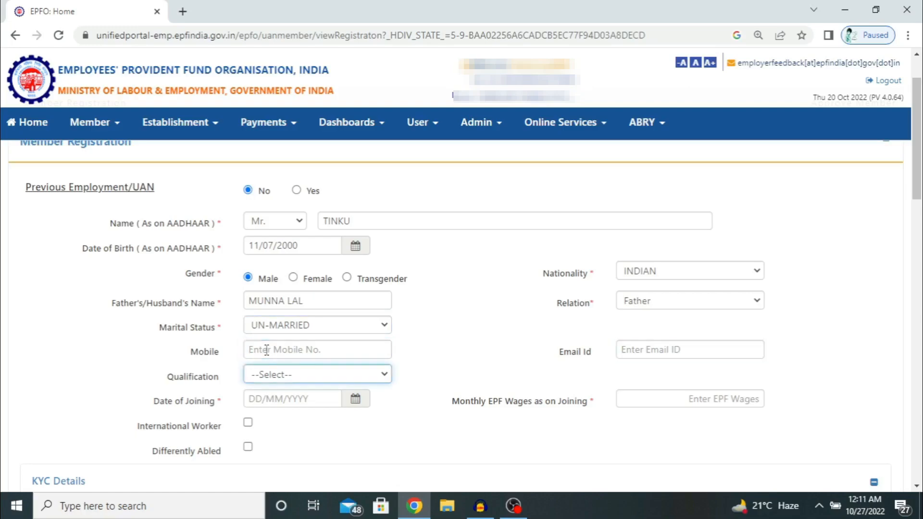
{"action": "left_click", "coordinate": [272, 379]}
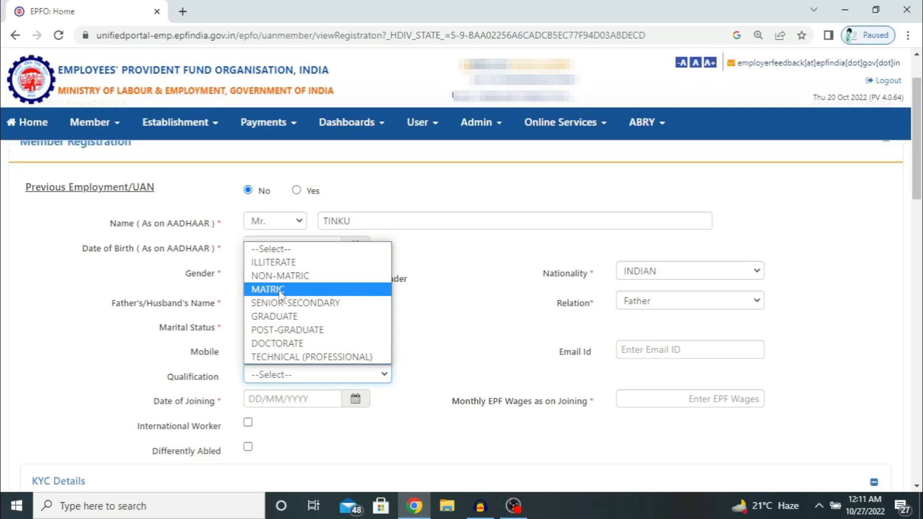
{"action": "left_click", "coordinate": [280, 289]}
{"action": "left_click", "coordinate": [280, 400]}
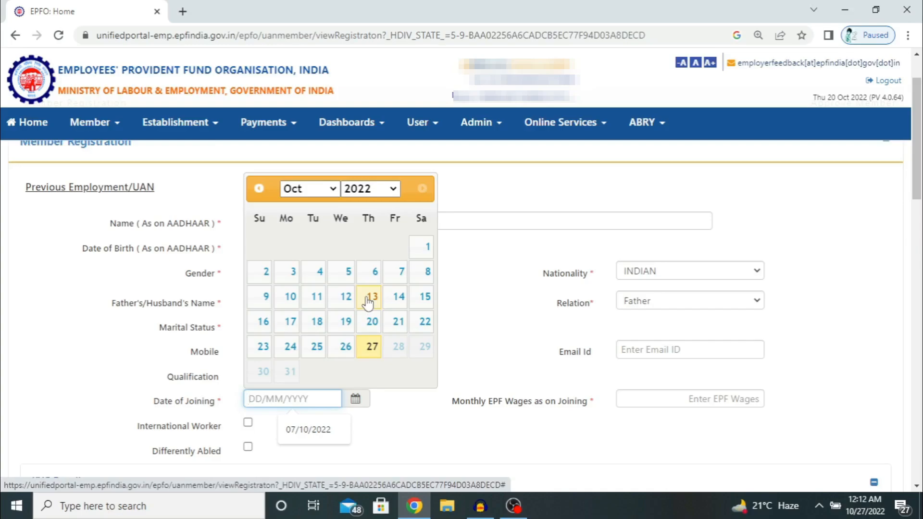
Set the date of joining to 13/10/2022 and monthly EPF wages to 10099
{"action": "left_click", "coordinate": [368, 300]}
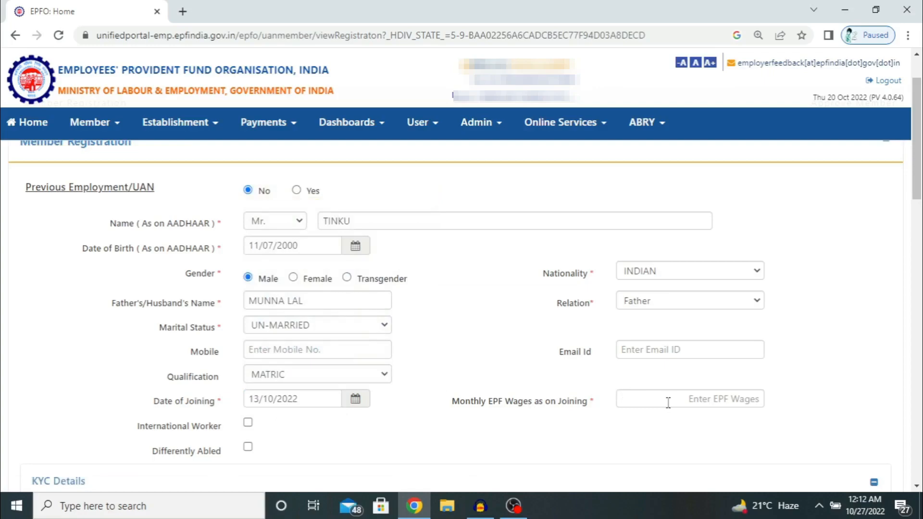
{"action": "left_click", "coordinate": [699, 403]}
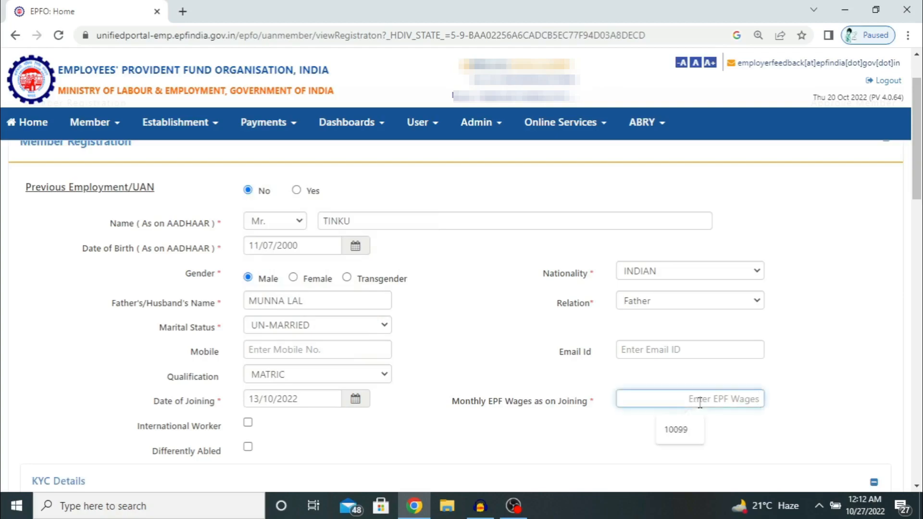
{"action": "type", "text": "10099"}
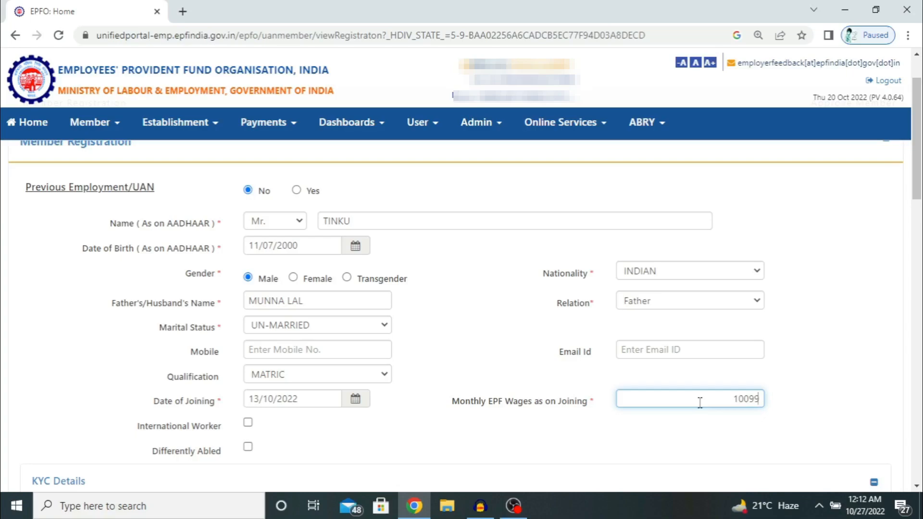
{"action": "key", "text": "Tab"}
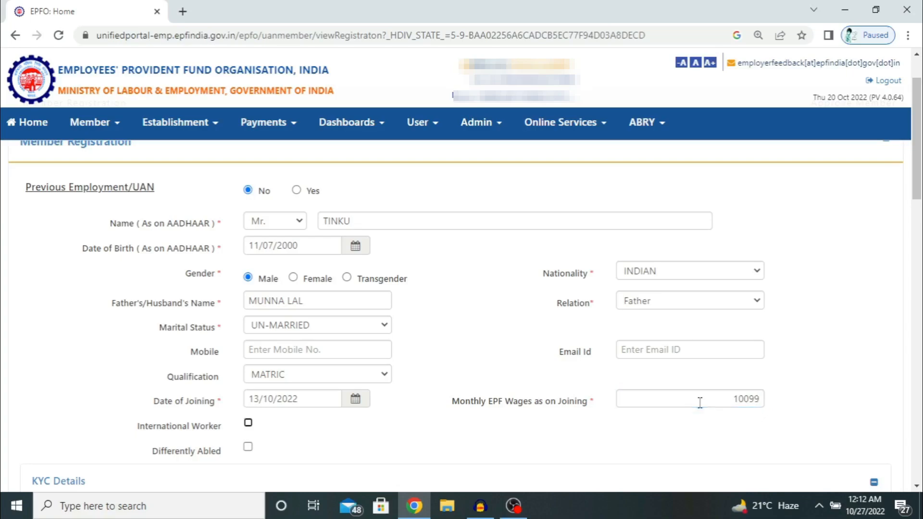
{"action": "scroll", "coordinate": [297, 423], "scroll_direction": "down", "scroll_amount": 1}
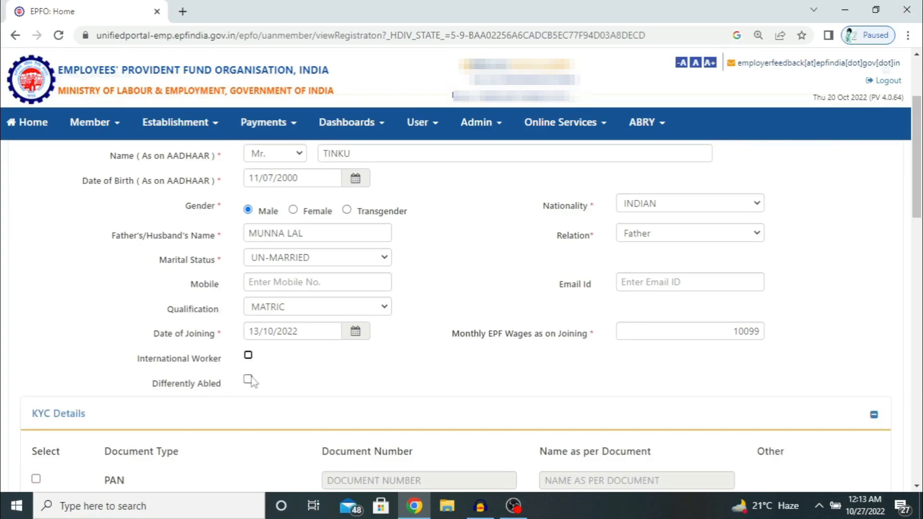
Tick AADHAAR under KYC Details and fill in its document number and the name on the document
{"action": "scroll", "coordinate": [253, 382], "scroll_direction": "down", "scroll_amount": 2}
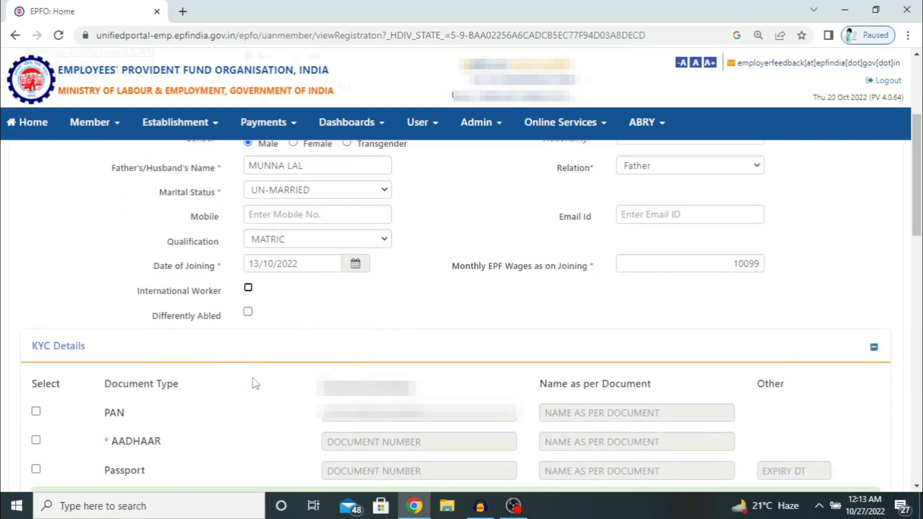
{"action": "scroll", "coordinate": [255, 384], "scroll_direction": "down", "scroll_amount": 2}
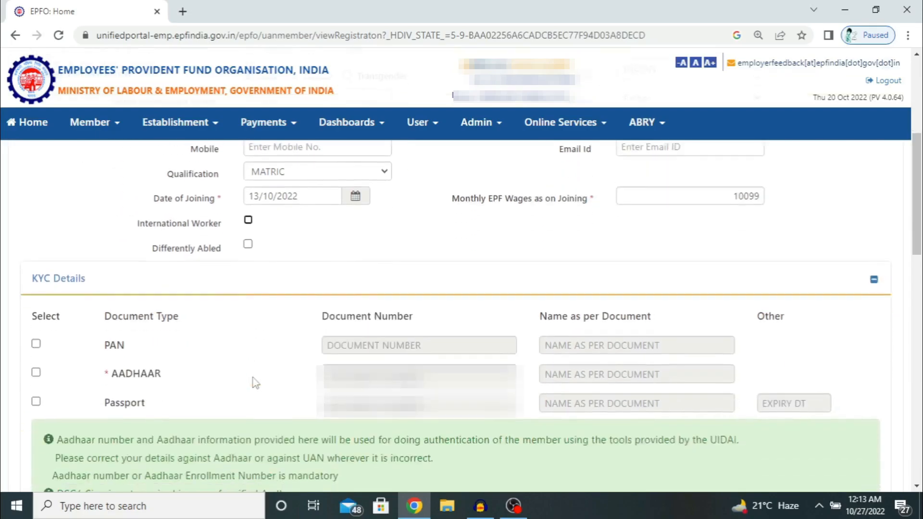
{"action": "left_click", "coordinate": [37, 374]}
{"action": "left_click", "coordinate": [418, 374]}
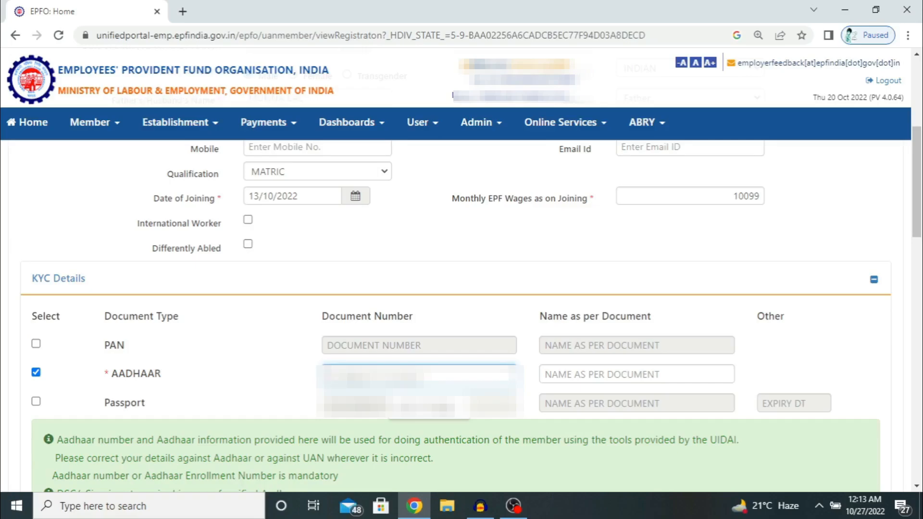
{"action": "key", "text": "BackSpace"}
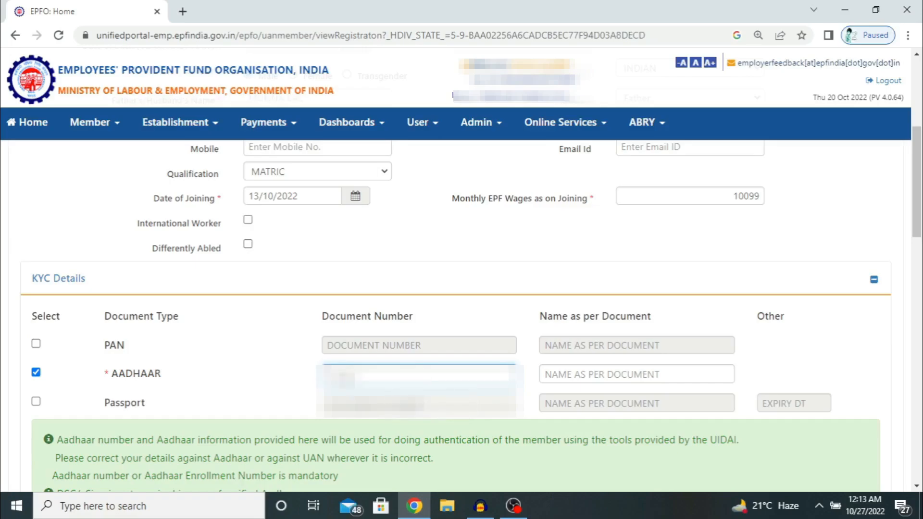
{"action": "type", "text": "1234"}
{"action": "left_click", "coordinate": [636, 374]}
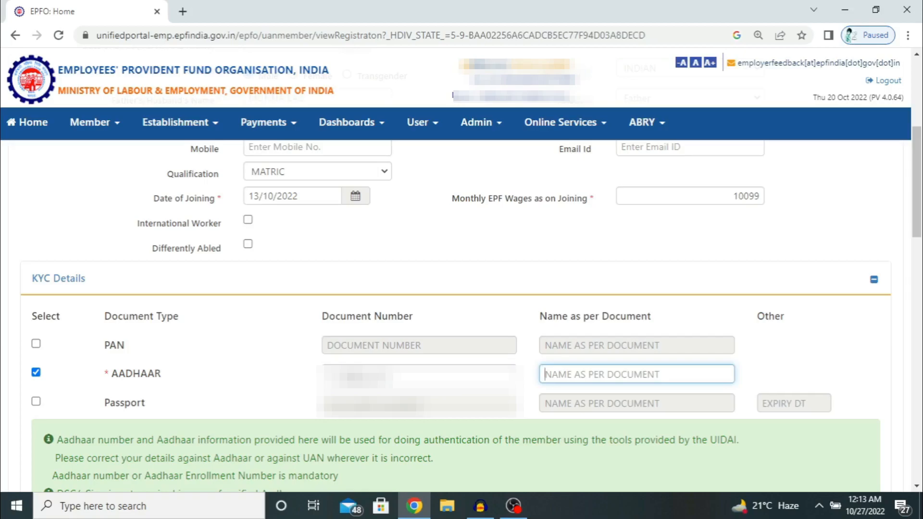
{"action": "type", "text": "TIN"}
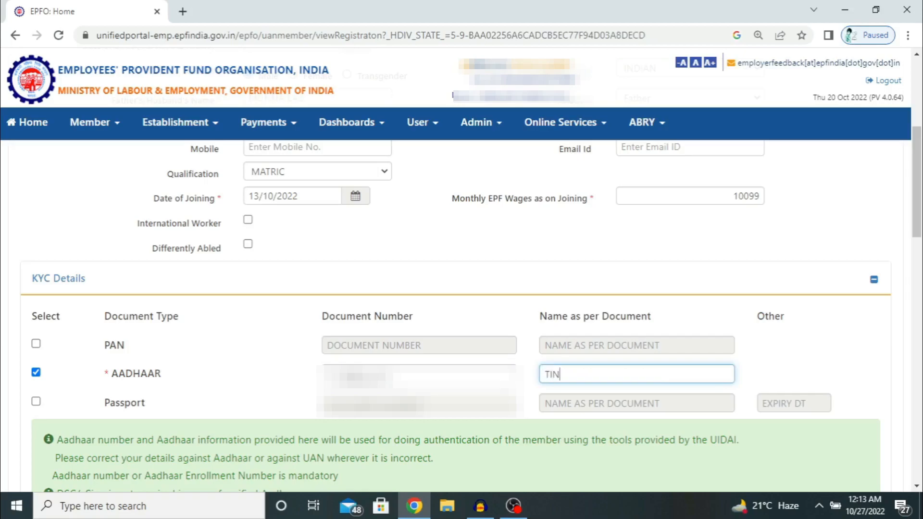
{"action": "type", "text": "KU"}
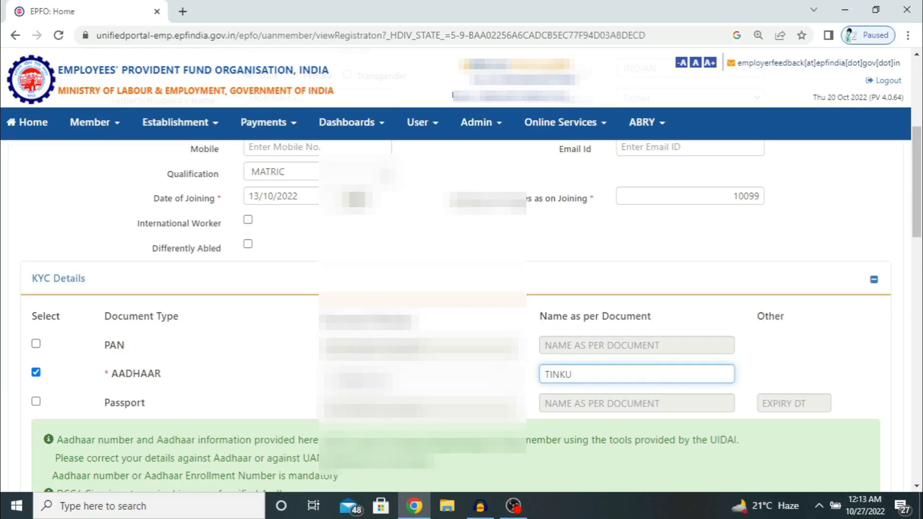
Tick the checkbox confirming the member agreed to share their Aadhaar with EPFO
{"action": "scroll", "coordinate": [336, 475], "scroll_direction": "down", "scroll_amount": 4}
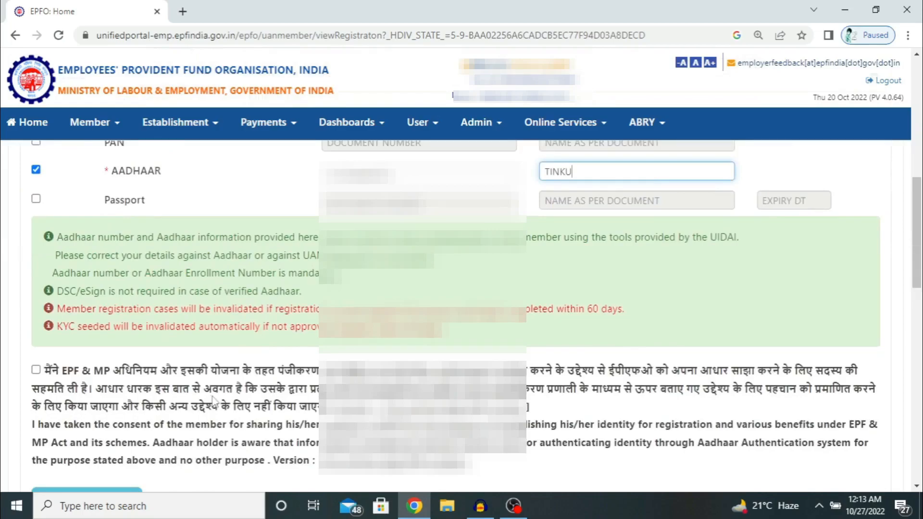
{"action": "scroll", "coordinate": [62, 379], "scroll_direction": "down", "scroll_amount": 1}
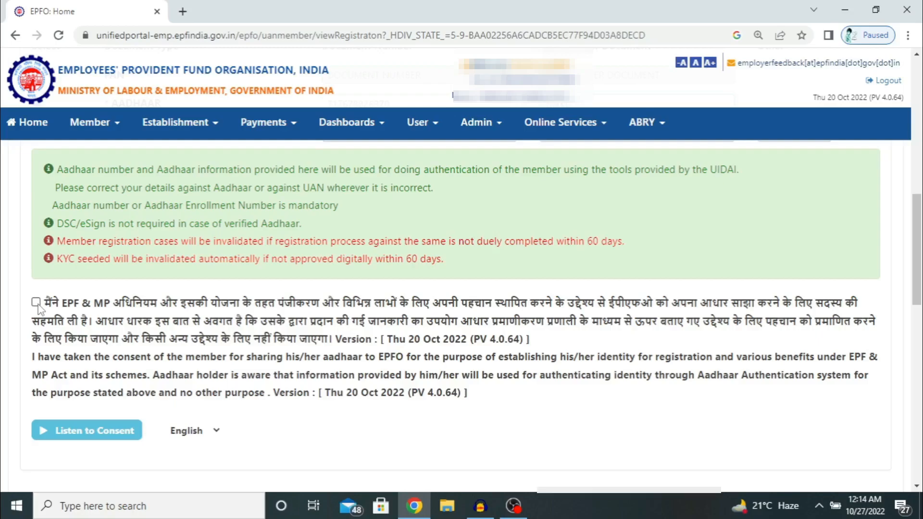
{"action": "left_click", "coordinate": [36, 303]}
{"action": "scroll", "coordinate": [185, 343], "scroll_direction": "down", "scroll_amount": 3}
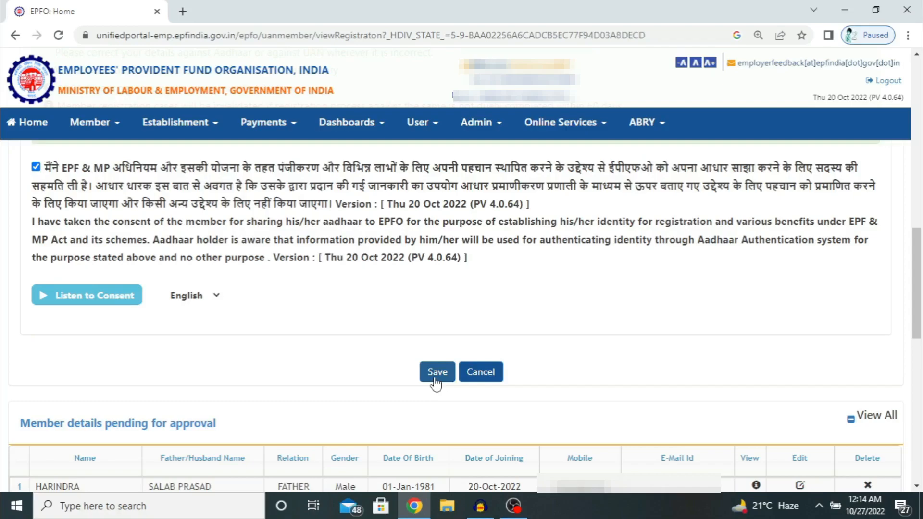
Save the completed individual member registration form
{"action": "left_click", "coordinate": [435, 376]}
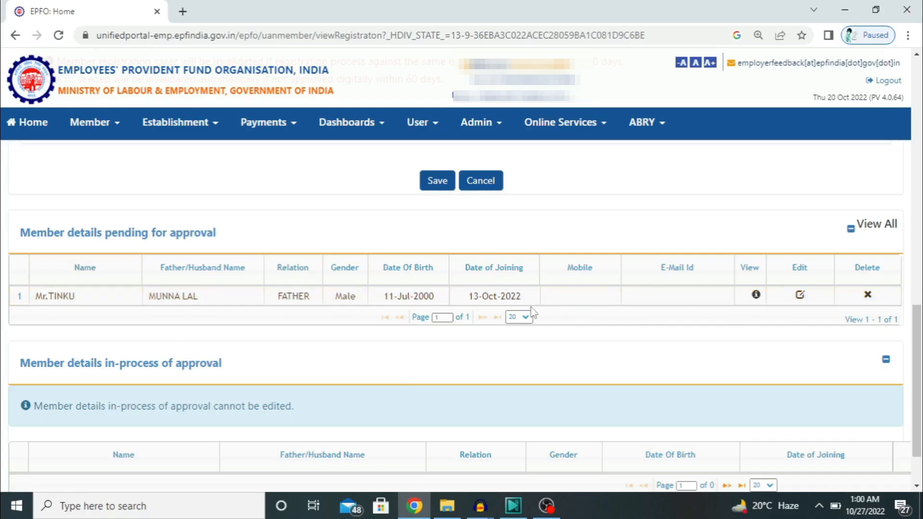
Go to Member > APPROVALS and view the pending Individual Registration record
{"action": "left_click", "coordinate": [85, 124]}
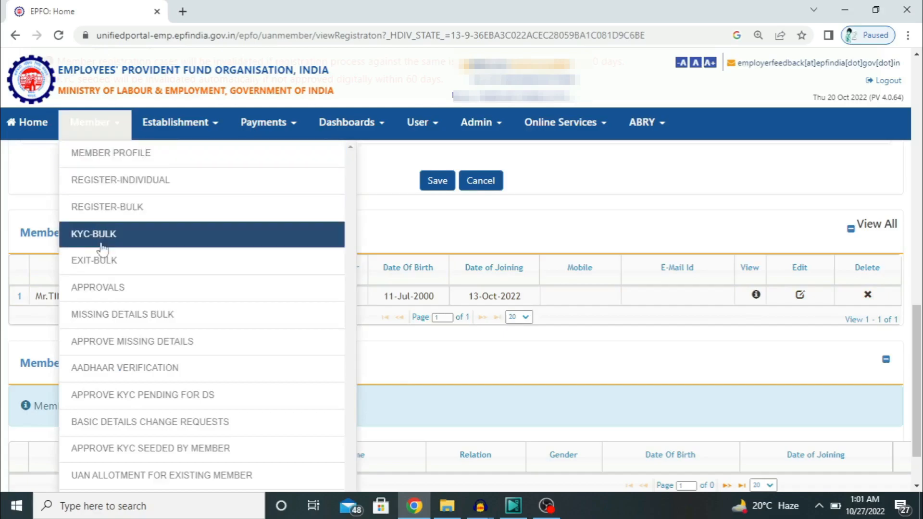
{"action": "left_click", "coordinate": [105, 291]}
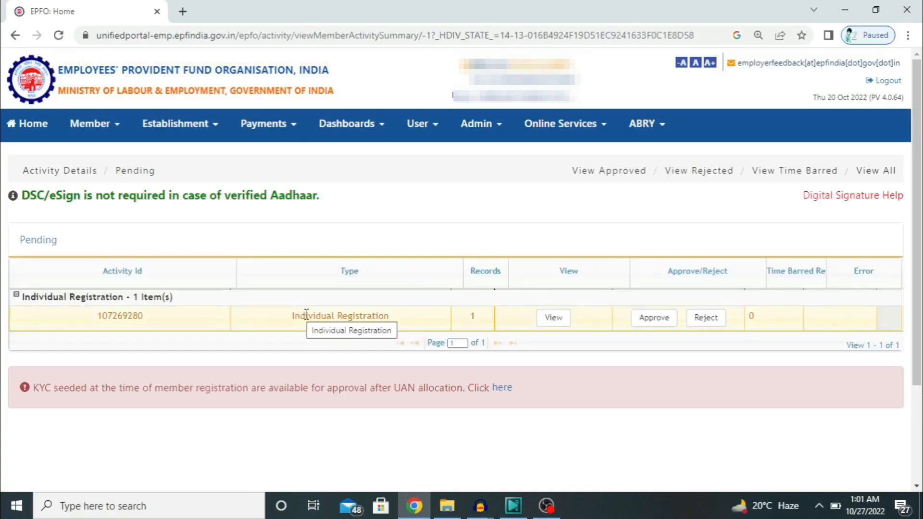
{"action": "left_click", "coordinate": [553, 318]}
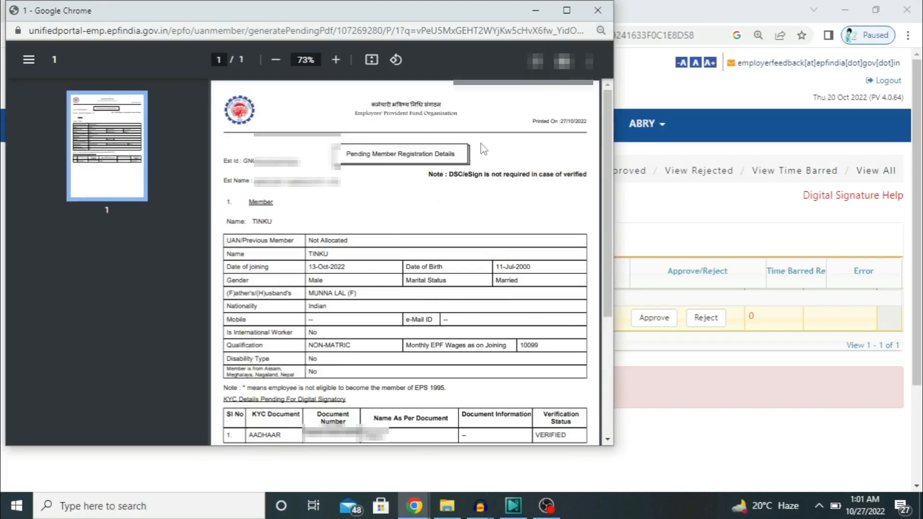
Review the registration details PDF full-screen down to the Aadhaar KYC entry, then close it
{"action": "left_click", "coordinate": [567, 11]}
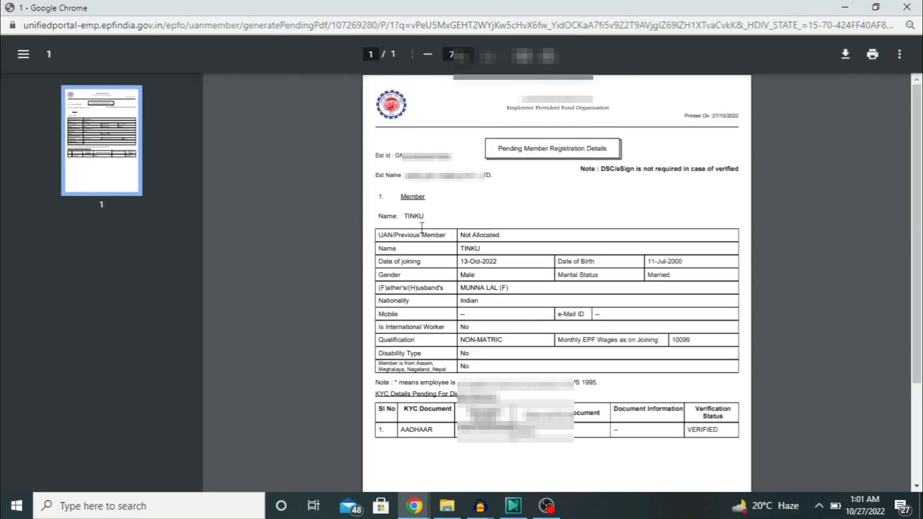
{"action": "scroll", "coordinate": [422, 227], "scroll_direction": "down", "scroll_amount": 2}
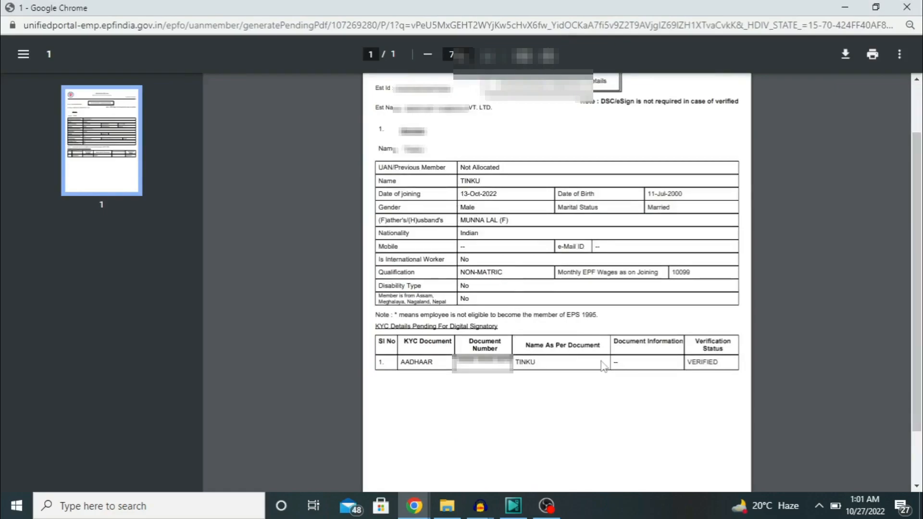
{"action": "left_click", "coordinate": [911, 7]}
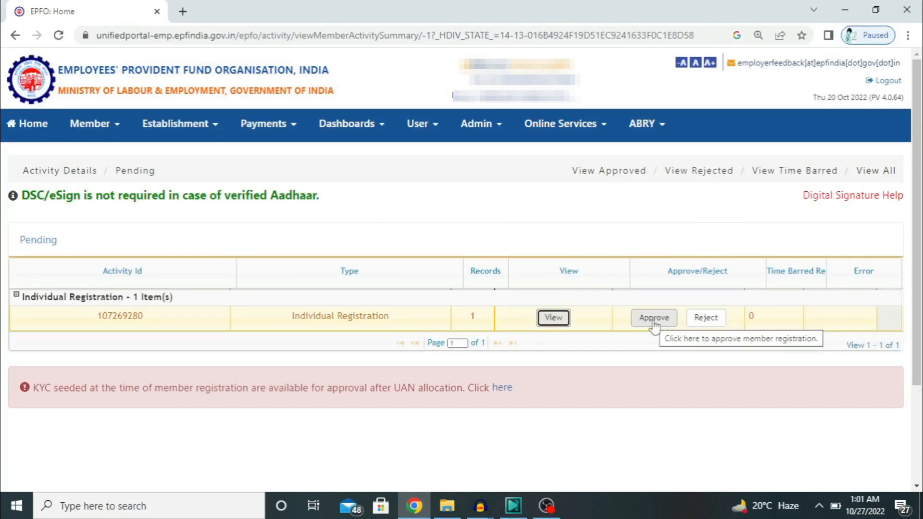
Approve the pending Individual Registration and confirm the approval
{"action": "left_click", "coordinate": [654, 318]}
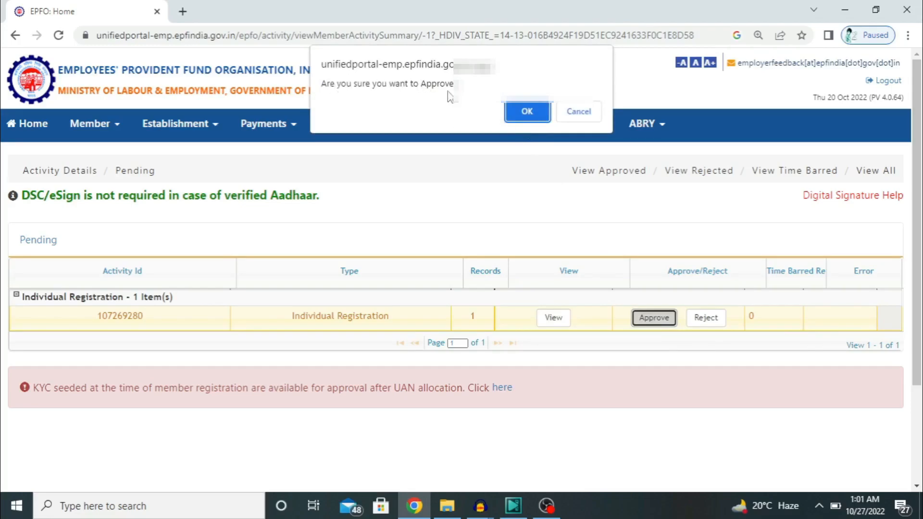
{"action": "left_click", "coordinate": [517, 119]}
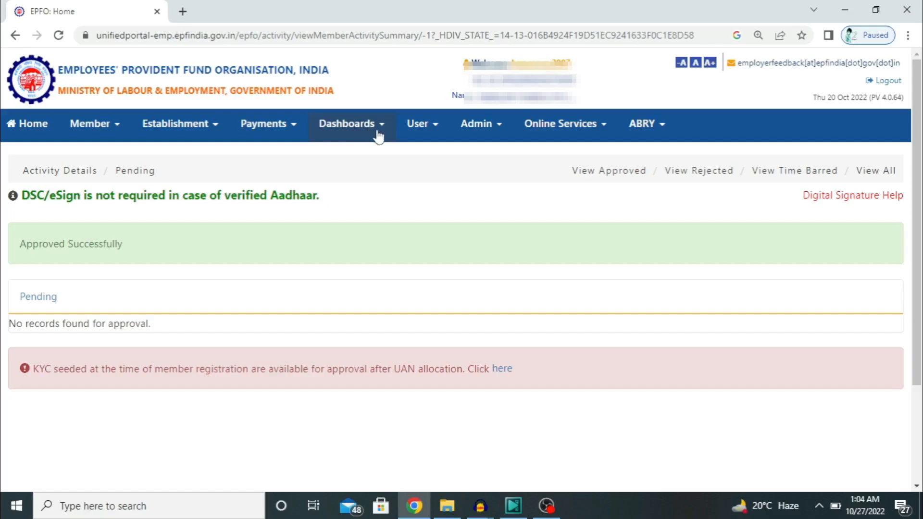
Search Dashboards > Active Member by the member's name and select their UAN in the results
{"action": "left_click", "coordinate": [380, 136]}
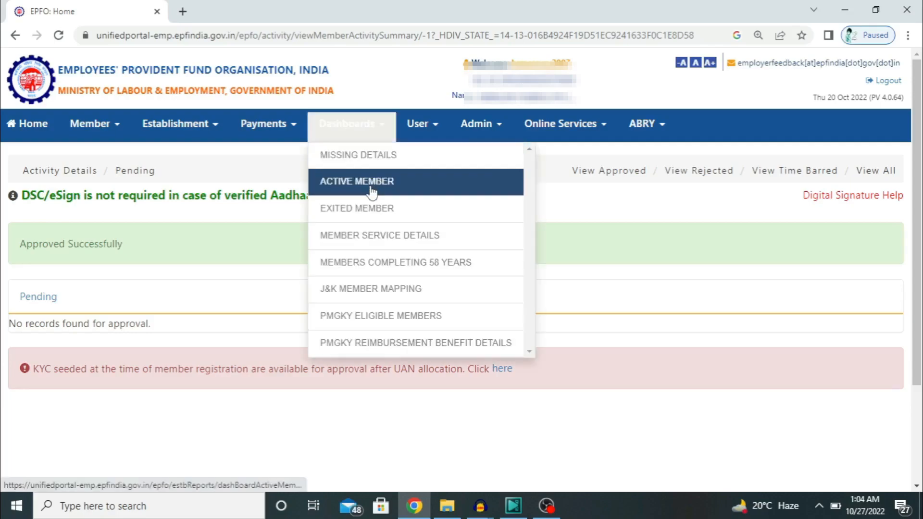
{"action": "left_click", "coordinate": [414, 190]}
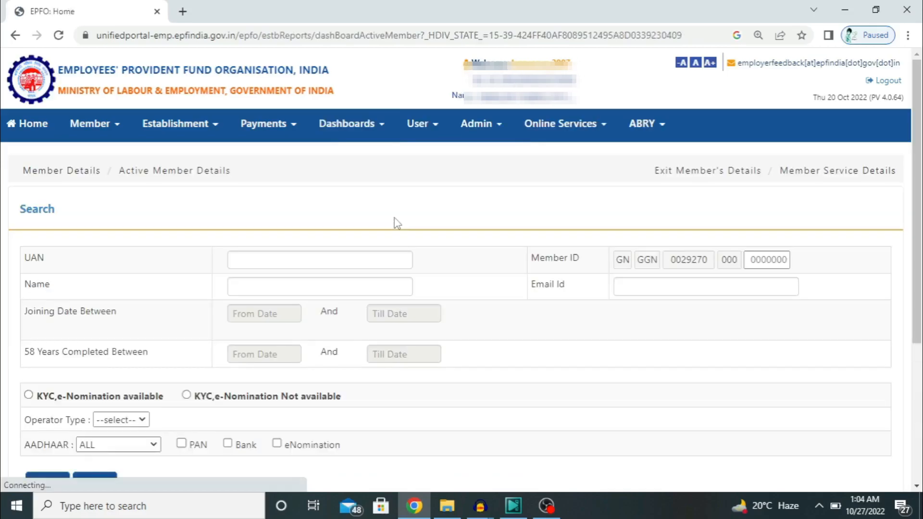
{"action": "scroll", "coordinate": [187, 356], "scroll_direction": "down", "scroll_amount": 1}
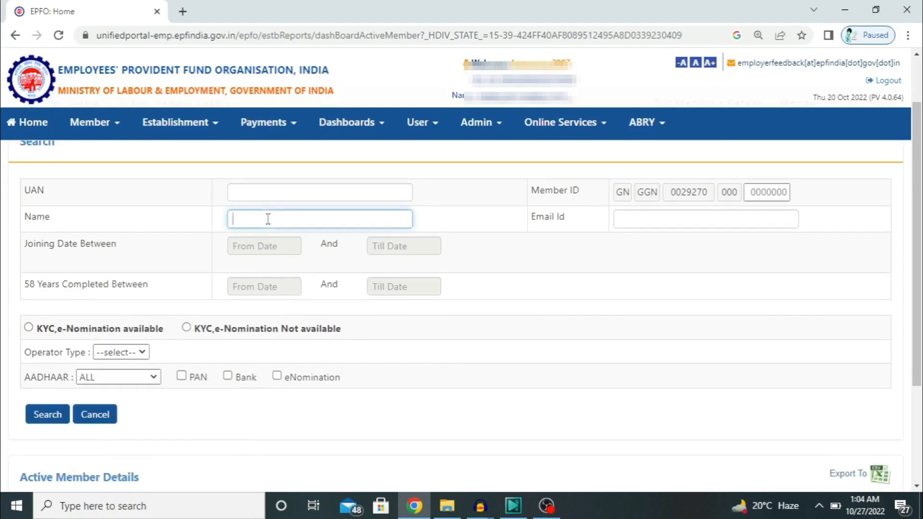
{"action": "type", "text": "TINKU"}
{"action": "left_click", "coordinate": [46, 416]}
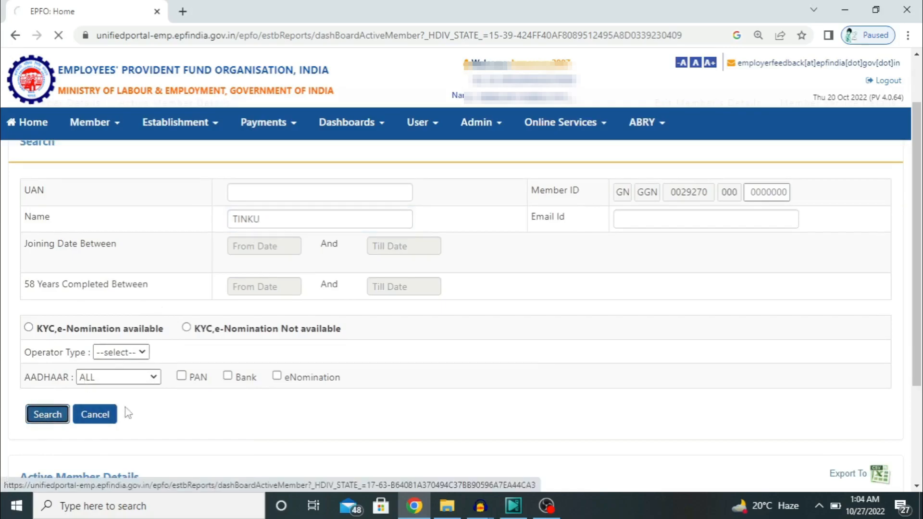
{"action": "scroll", "coordinate": [221, 391], "scroll_direction": "down", "scroll_amount": 2}
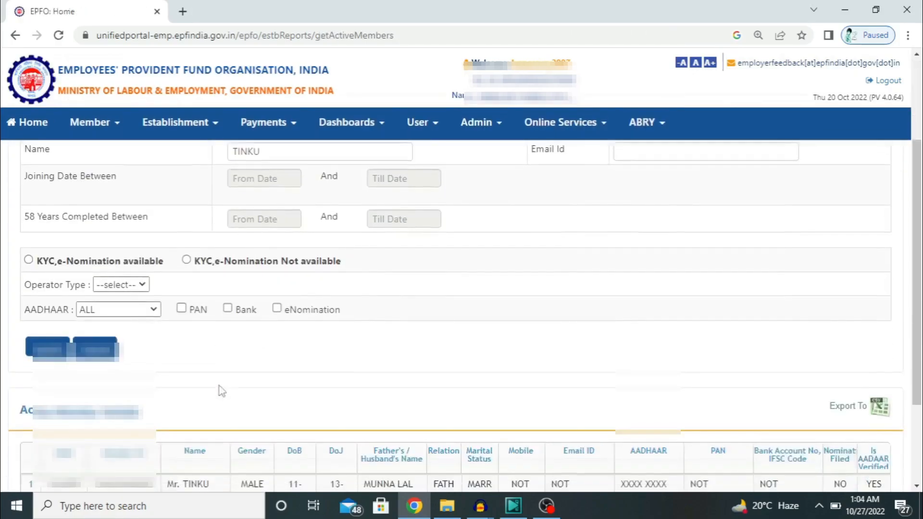
{"action": "scroll", "coordinate": [221, 391], "scroll_direction": "down", "scroll_amount": 2}
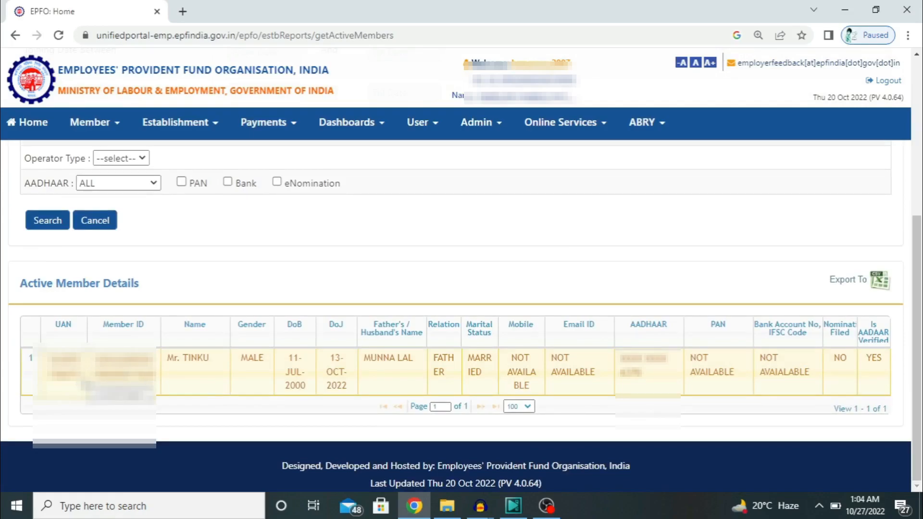
{"action": "left_click_drag", "start_coordinate": [82, 375], "coordinate": [51, 363]}
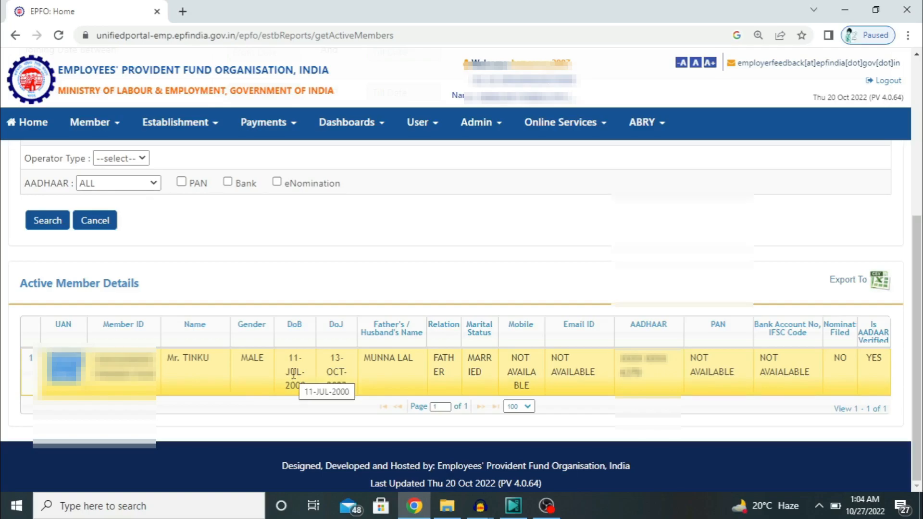
{"action": "scroll", "coordinate": [293, 374], "scroll_direction": "up", "scroll_amount": 5}
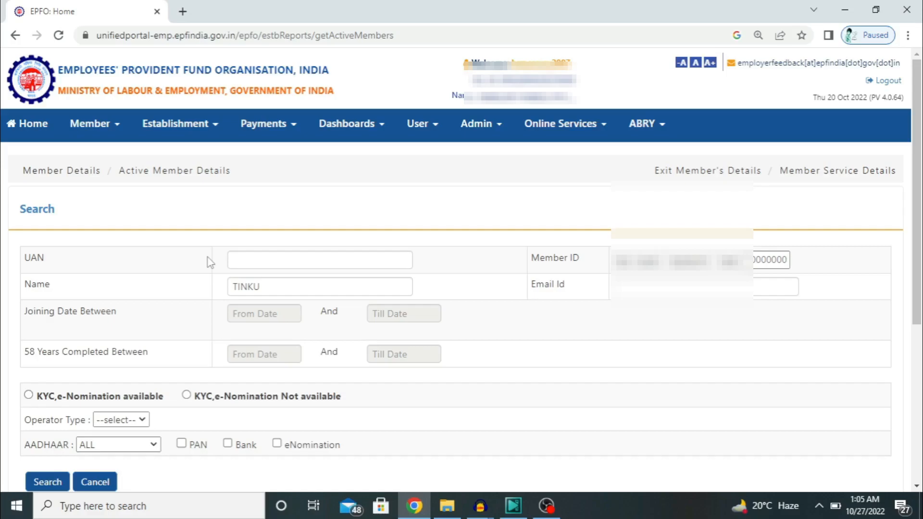
Start a new individual member registration from the Member menu's REGISTER-INDIVIDUAL option
{"action": "left_click", "coordinate": [114, 139]}
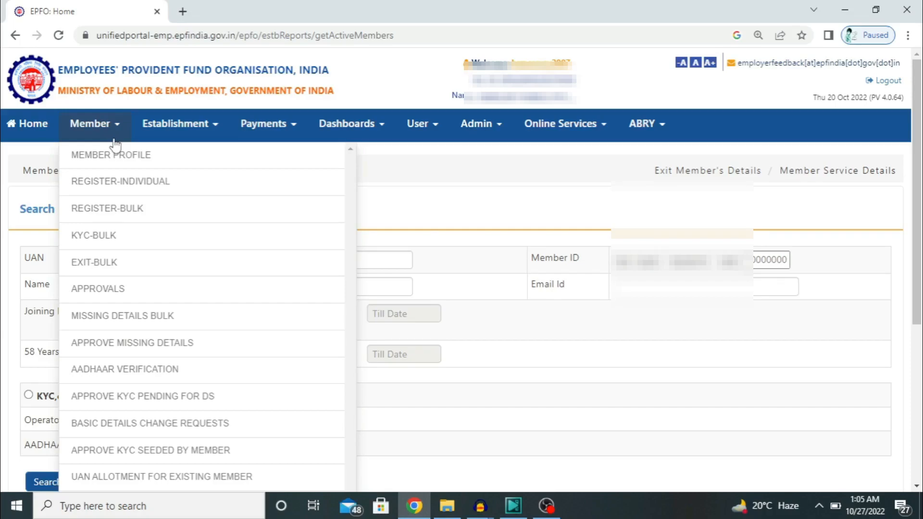
{"action": "left_click", "coordinate": [123, 184]}
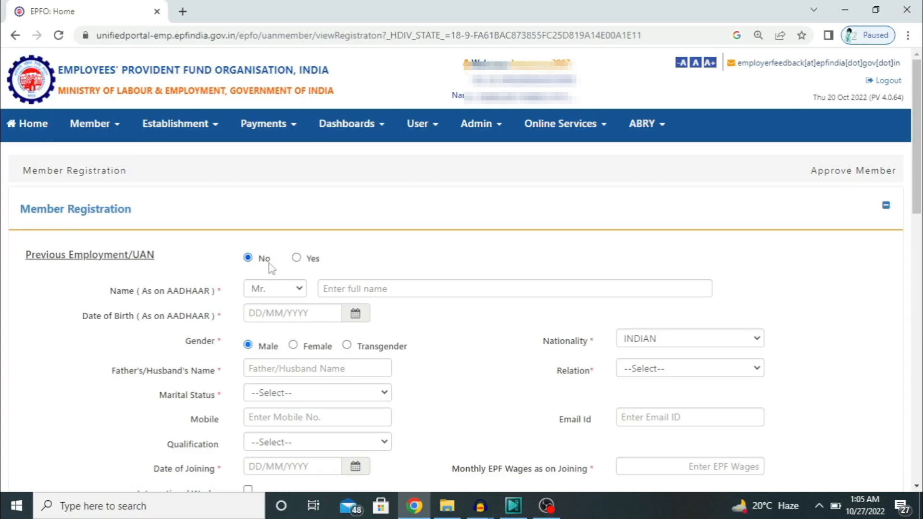
Set Previous Employment/UAN to Yes, then review the form and pending approval tables below
{"action": "left_click", "coordinate": [297, 258]}
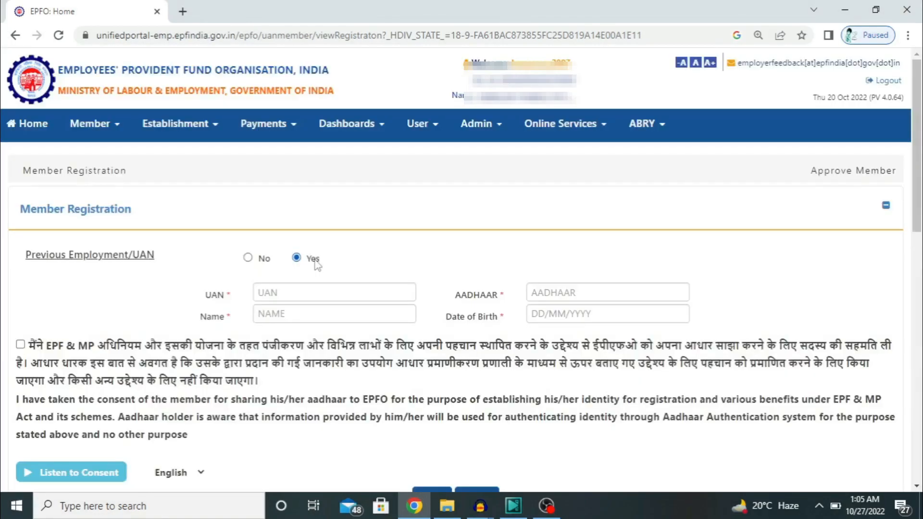
{"action": "scroll", "coordinate": [317, 264], "scroll_direction": "down", "scroll_amount": 2}
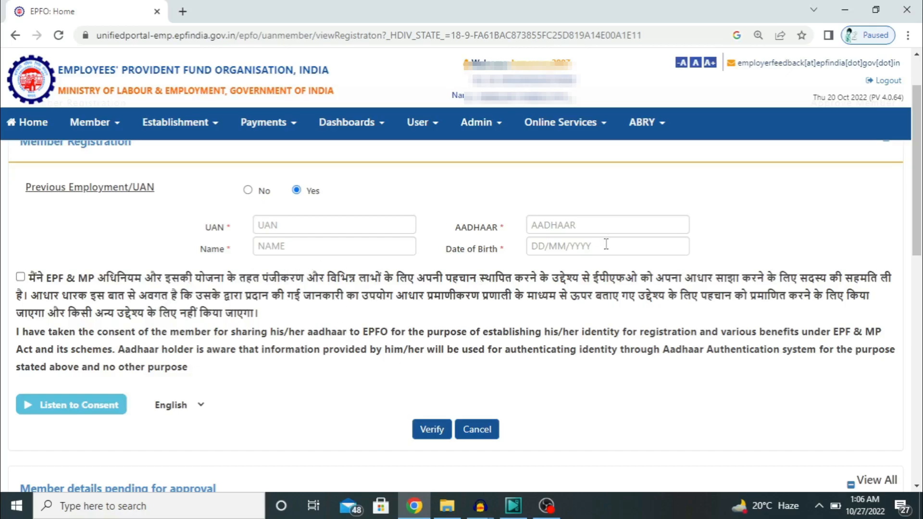
{"action": "scroll", "coordinate": [423, 428], "scroll_direction": "down", "scroll_amount": 1}
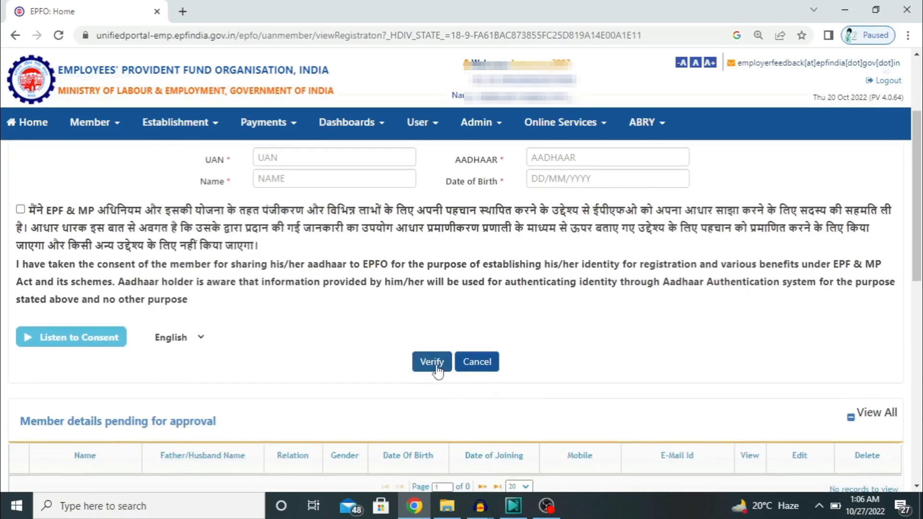
{"action": "scroll", "coordinate": [166, 236], "scroll_direction": "up", "scroll_amount": 2}
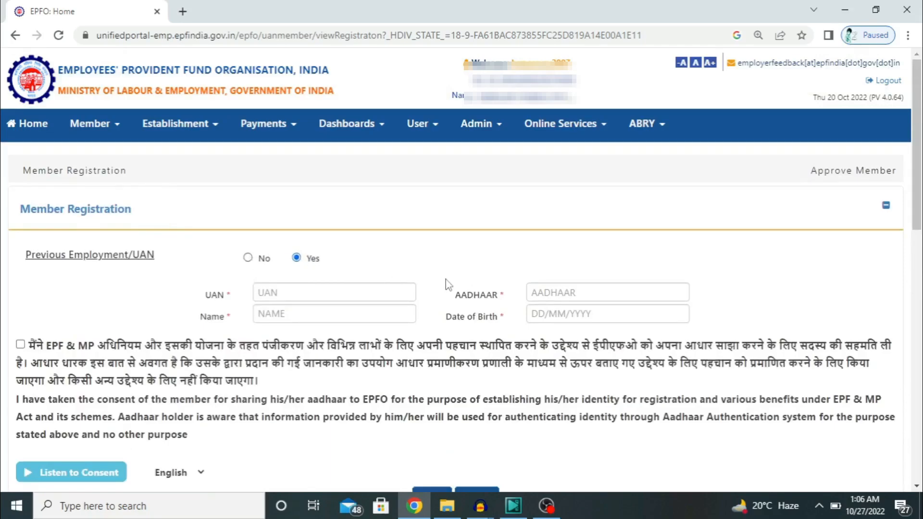
{"action": "scroll", "coordinate": [450, 285], "scroll_direction": "down", "scroll_amount": 3}
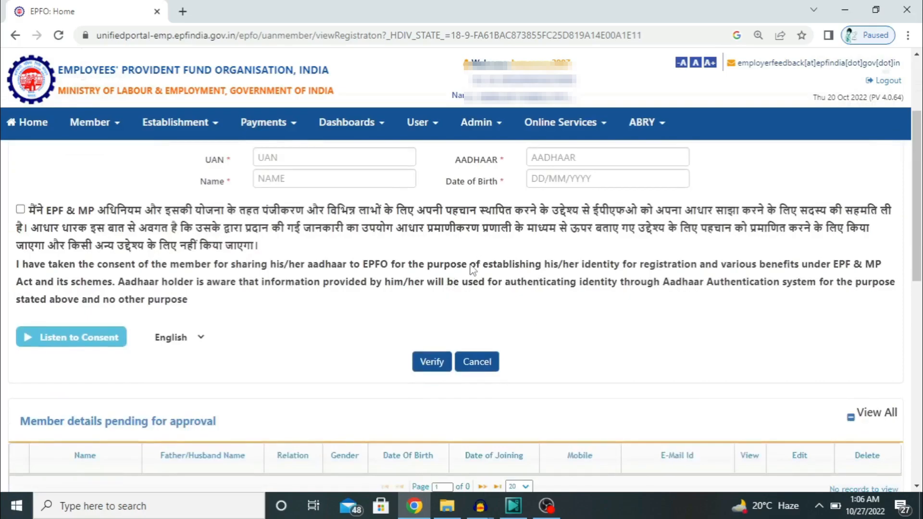
{"action": "scroll", "coordinate": [474, 269], "scroll_direction": "down", "scroll_amount": 3}
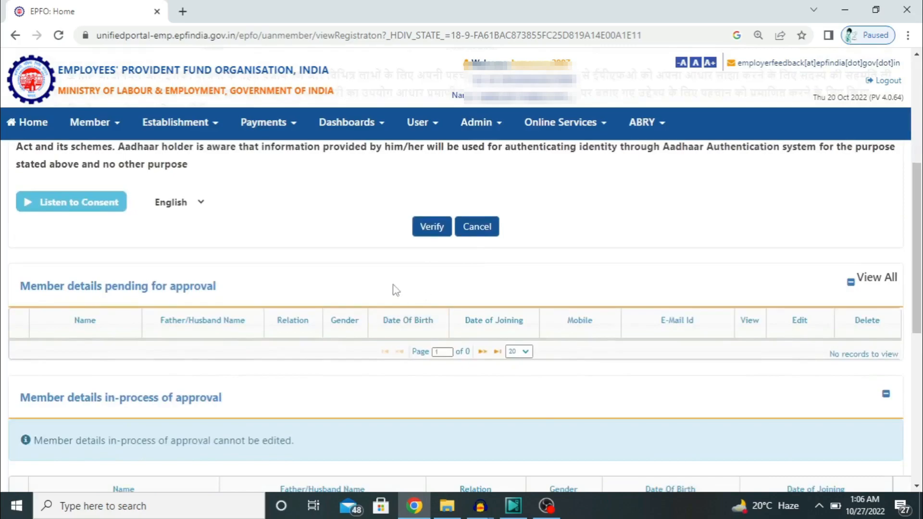